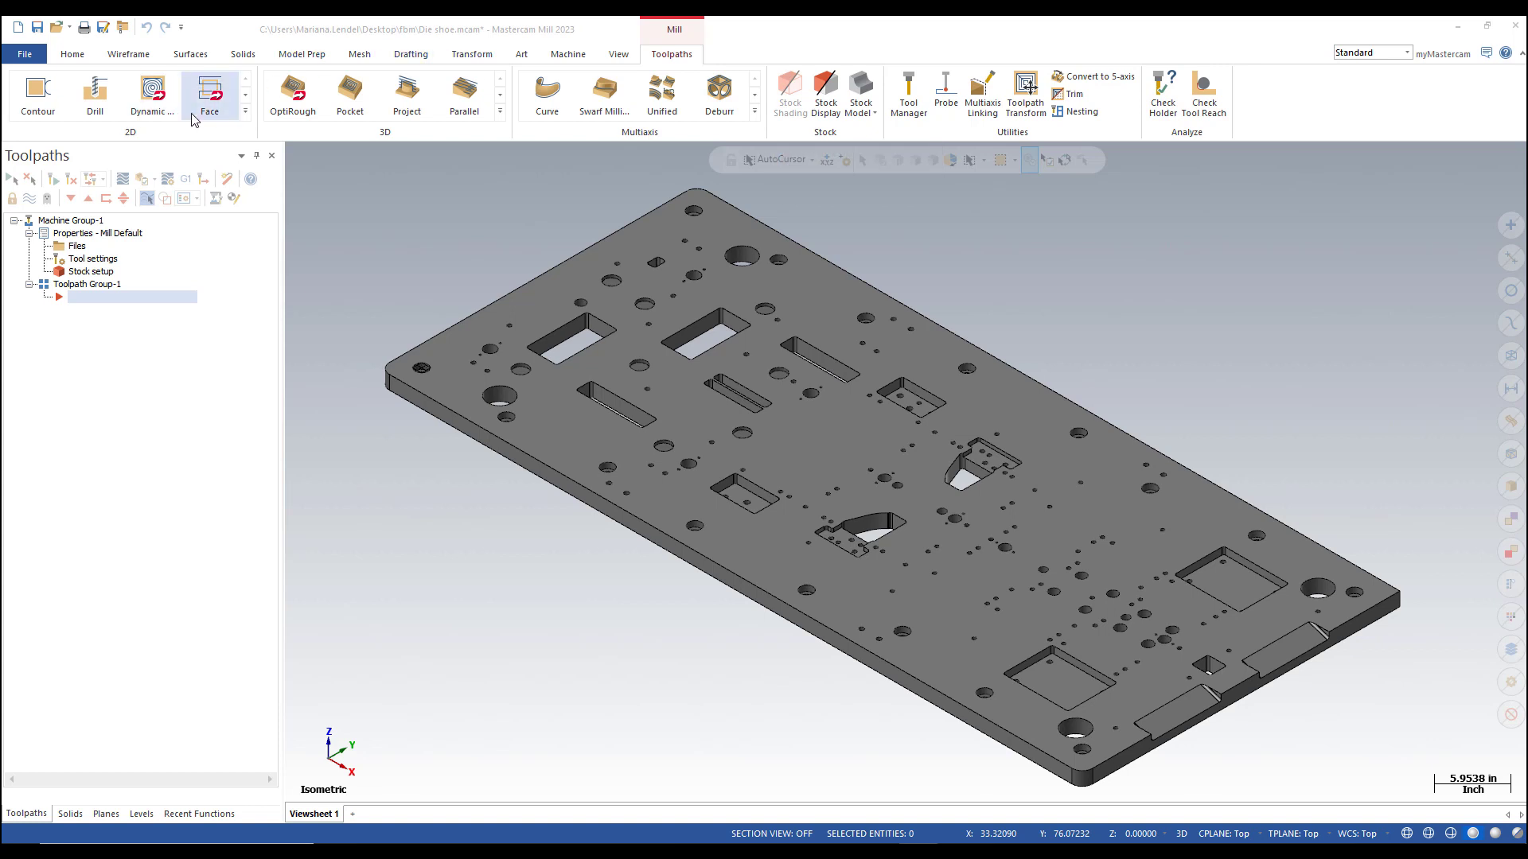
Start an FBM Mill toolpath from the expanded 2D toolpath gallery
left_click(245, 111)
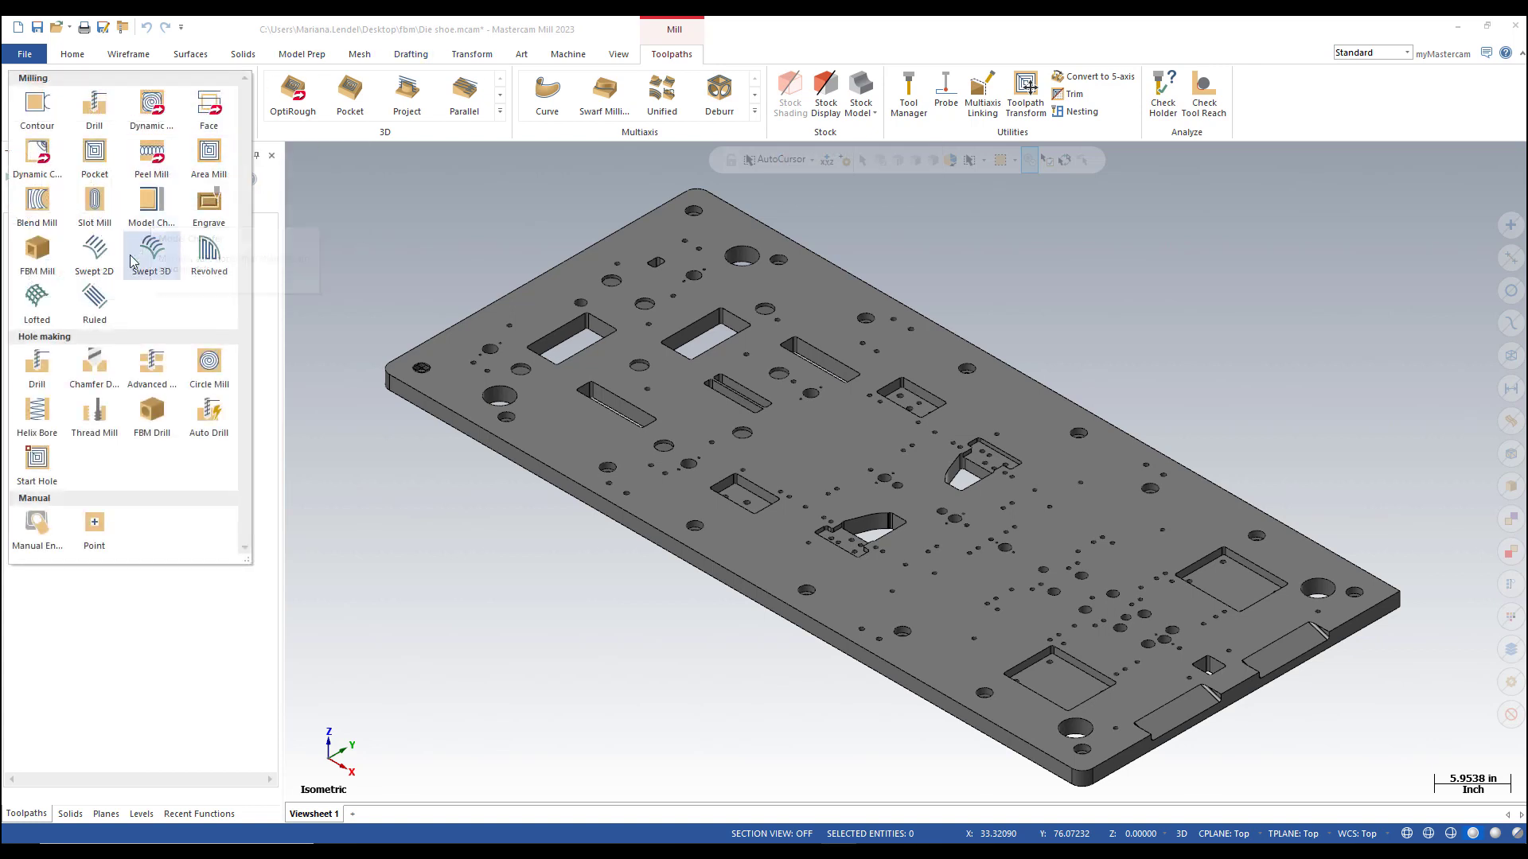
left_click(37, 253)
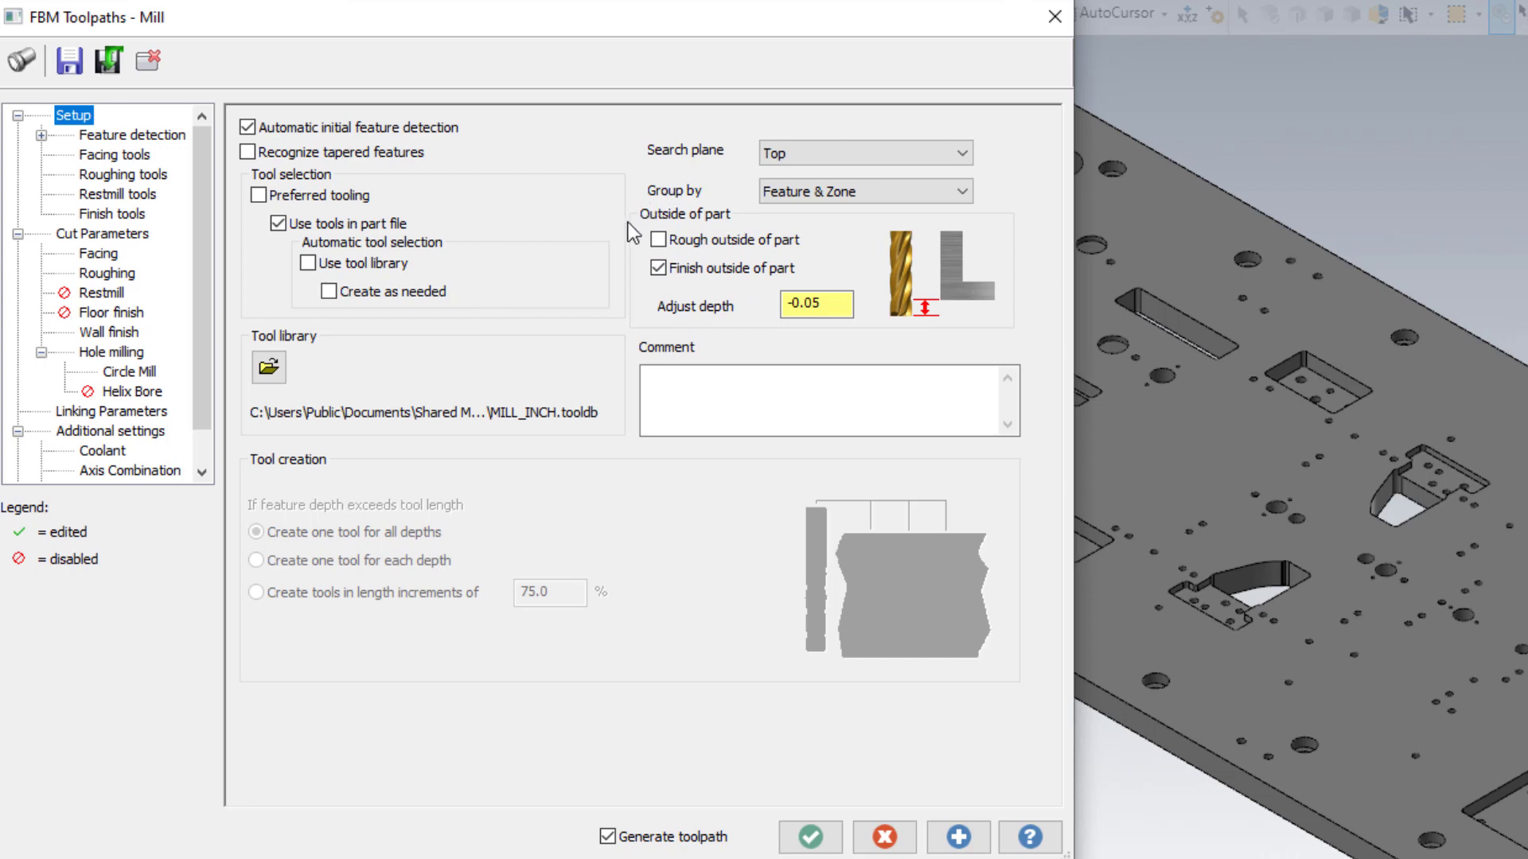
Review FBM Mill feature detection and the facing, roughing, restmill and finish tool choices
left_click(159, 139)
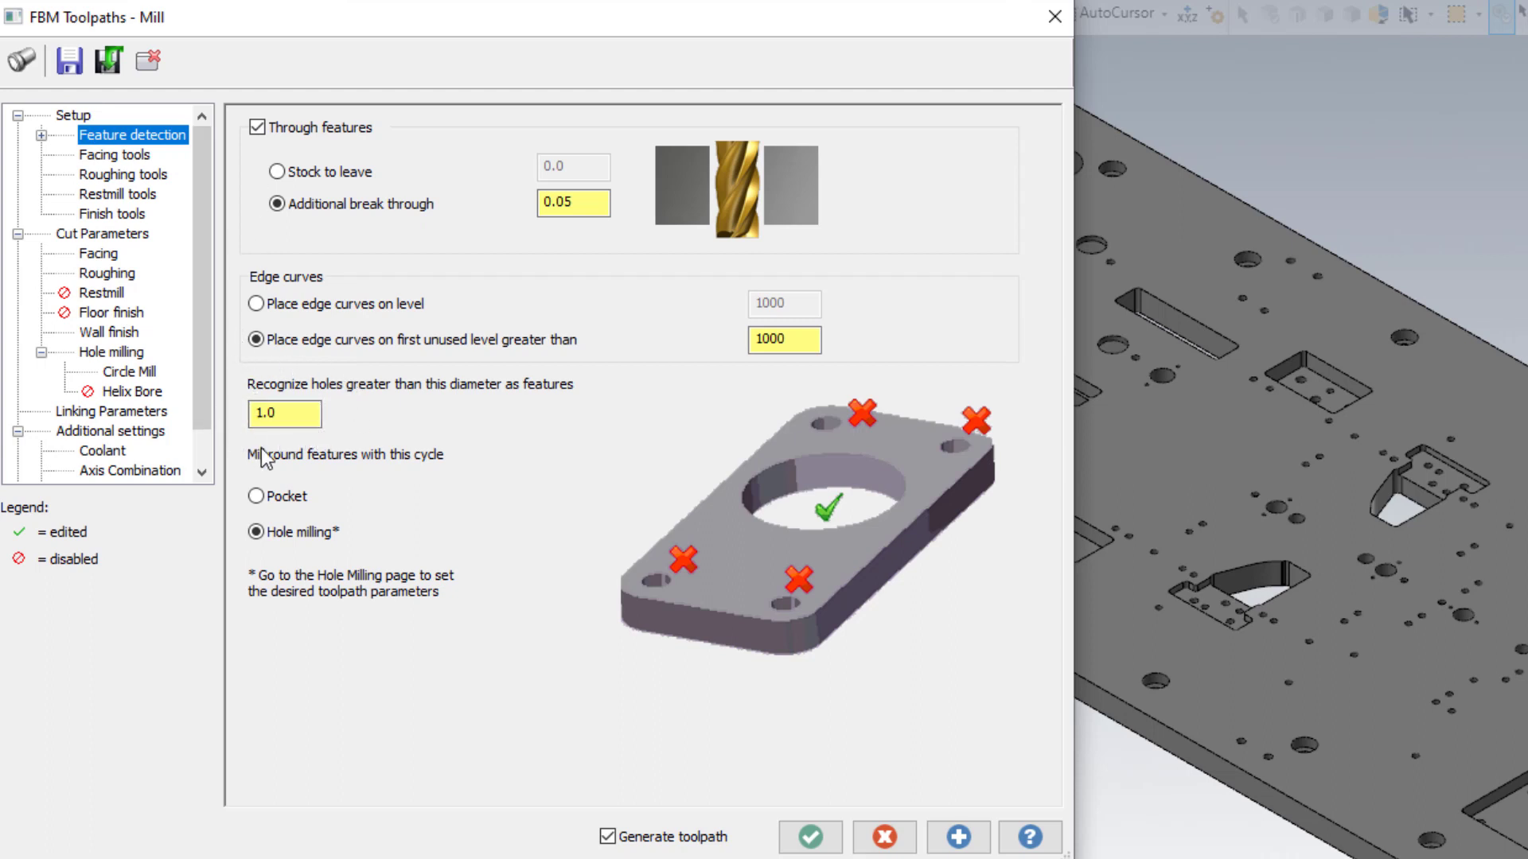
left_click(286, 424)
left_click(120, 158)
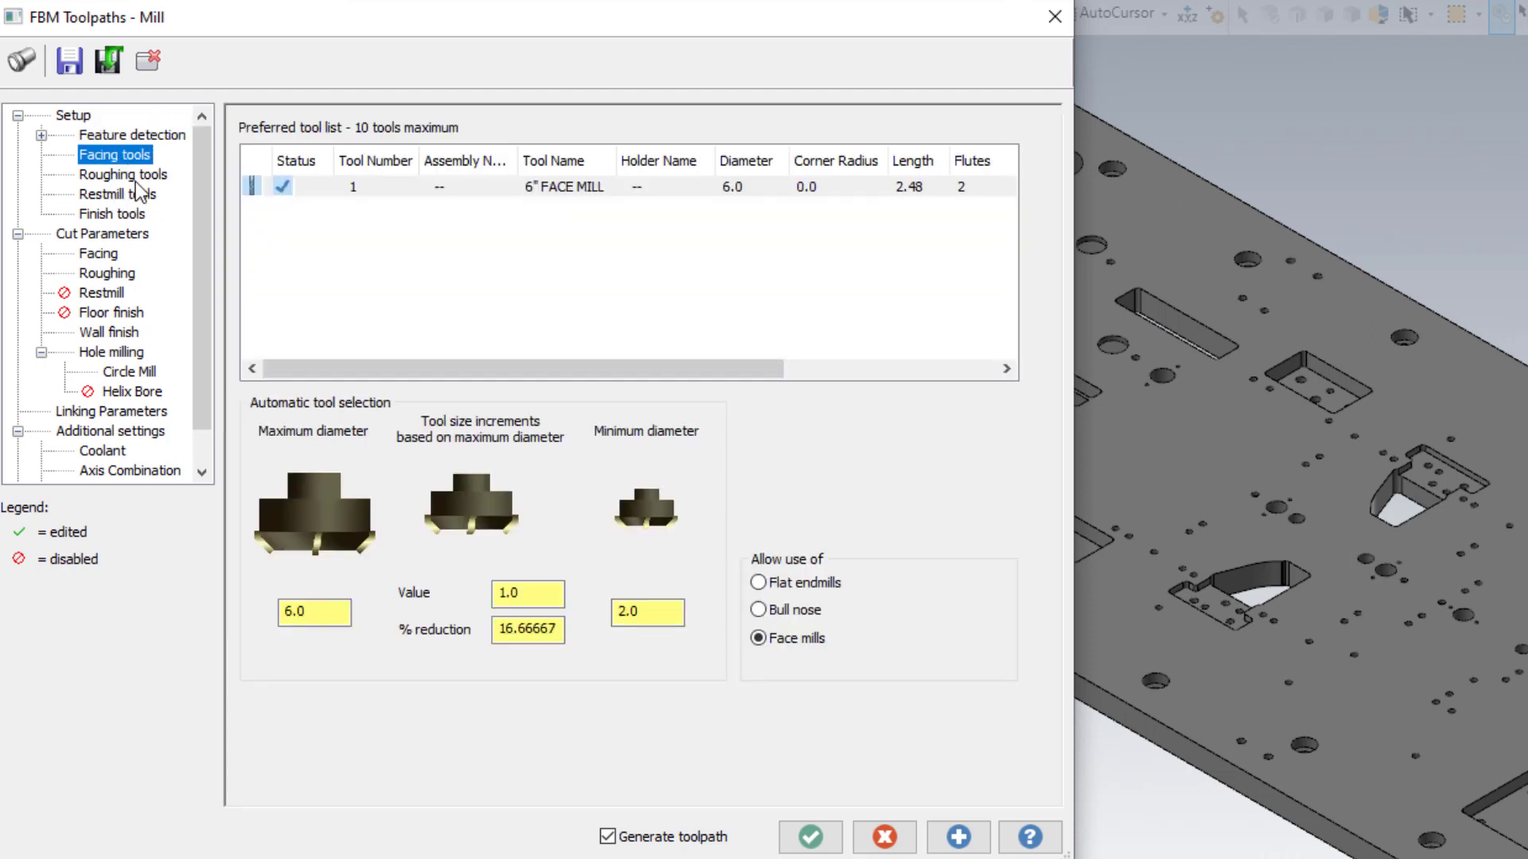
left_click(135, 177)
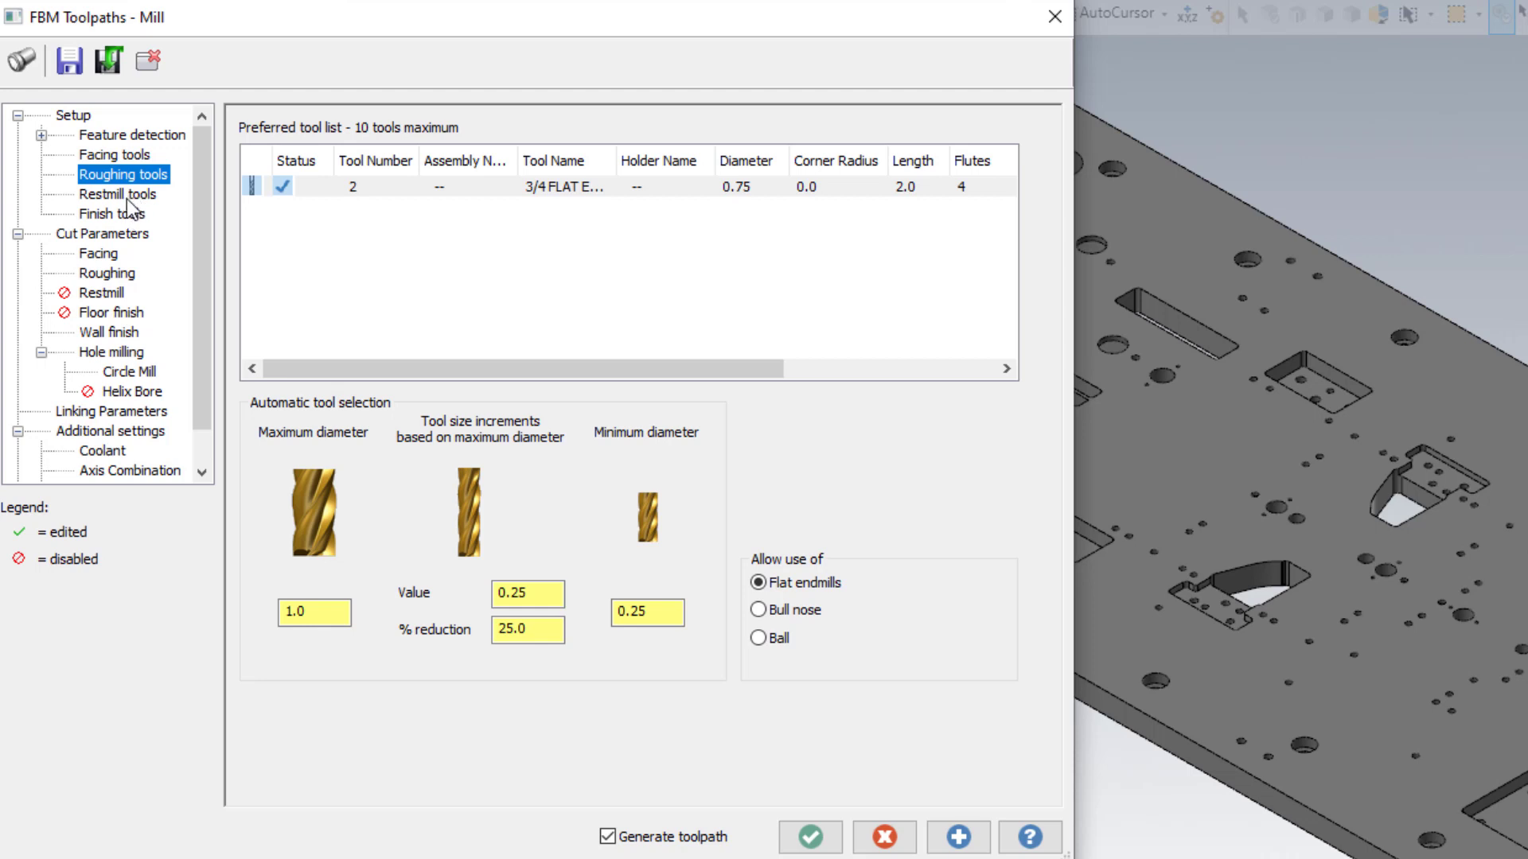
left_click(129, 196)
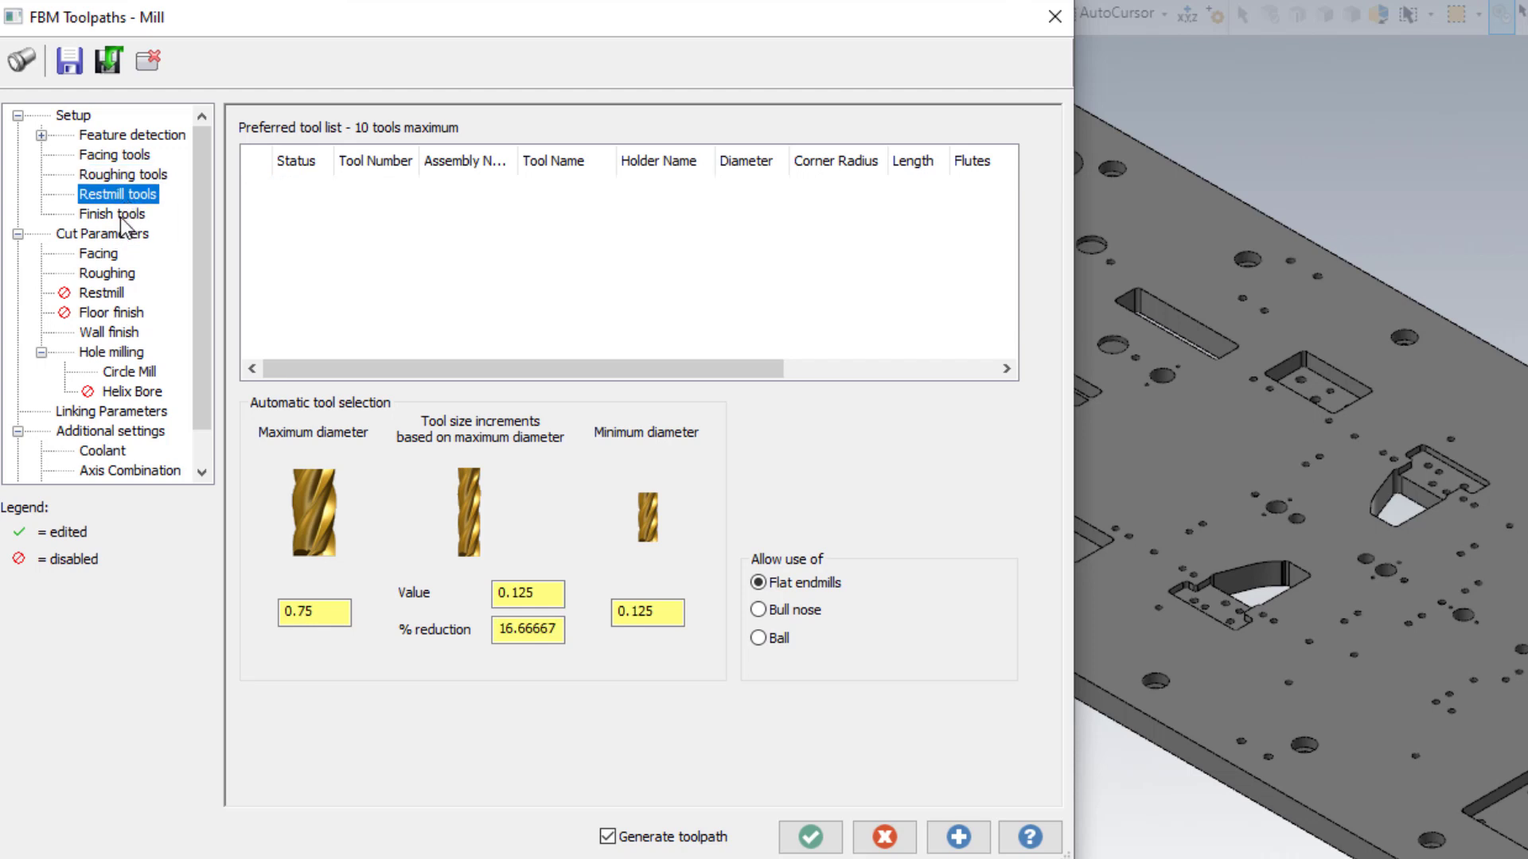
left_click(123, 216)
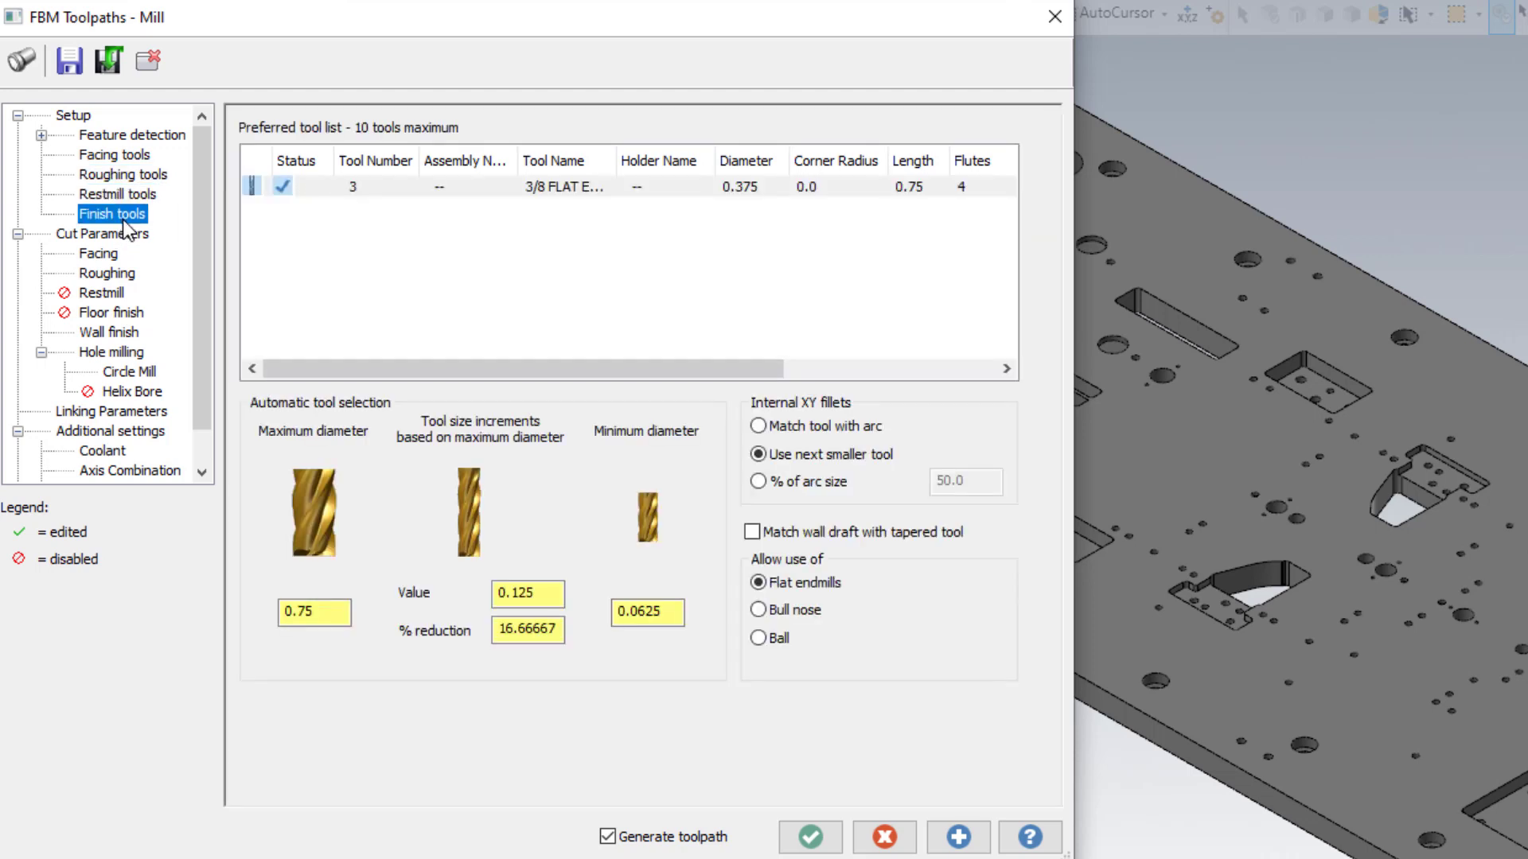
Review facing, roughing, wall finish and Circle Mill parameters (finish 20%, rough 40% of diameter)
left_click(98, 255)
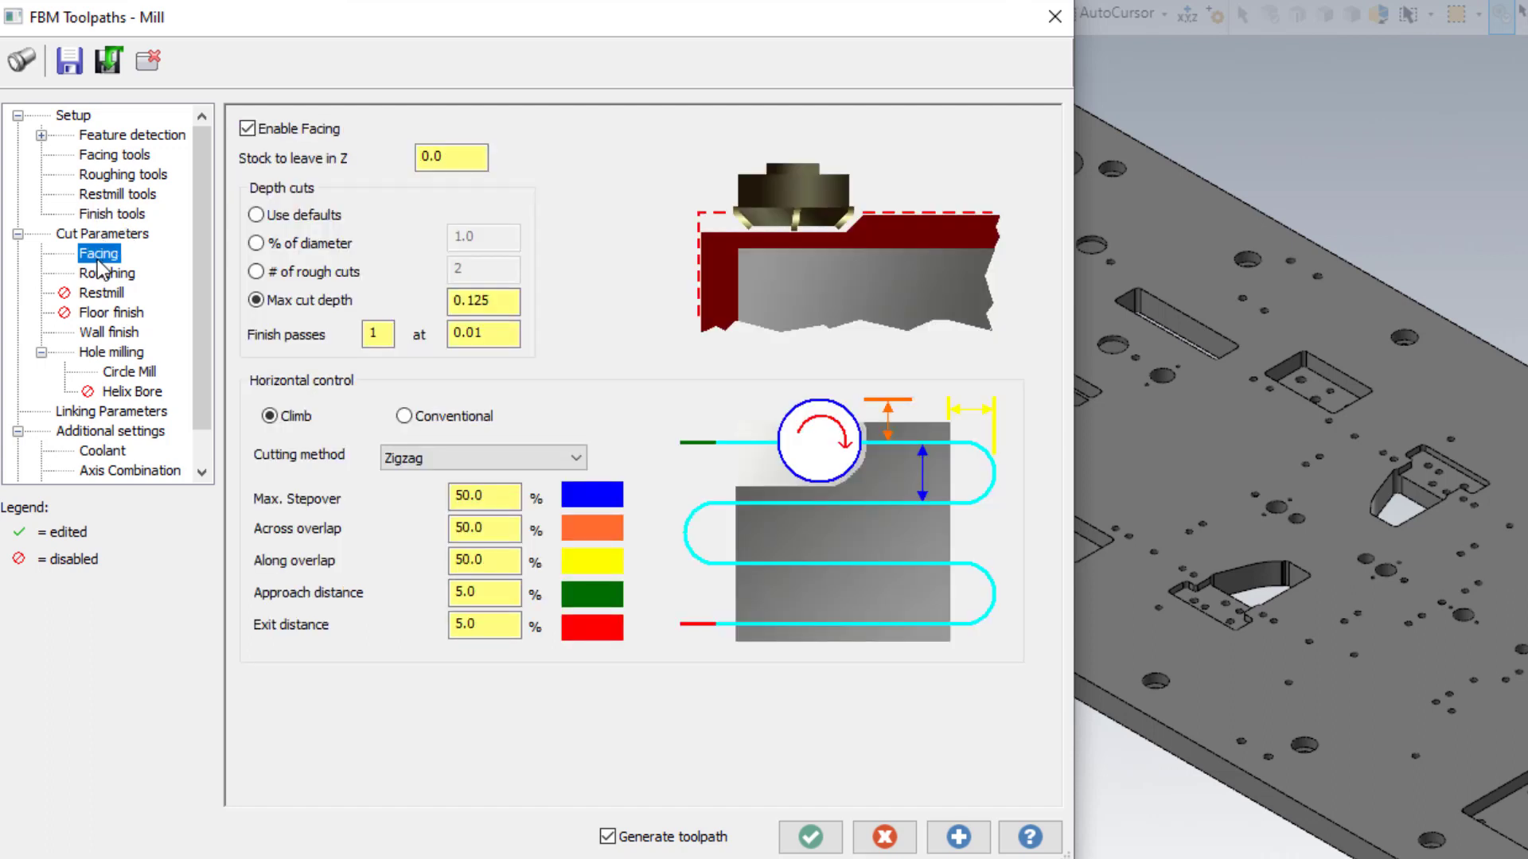
left_click(110, 276)
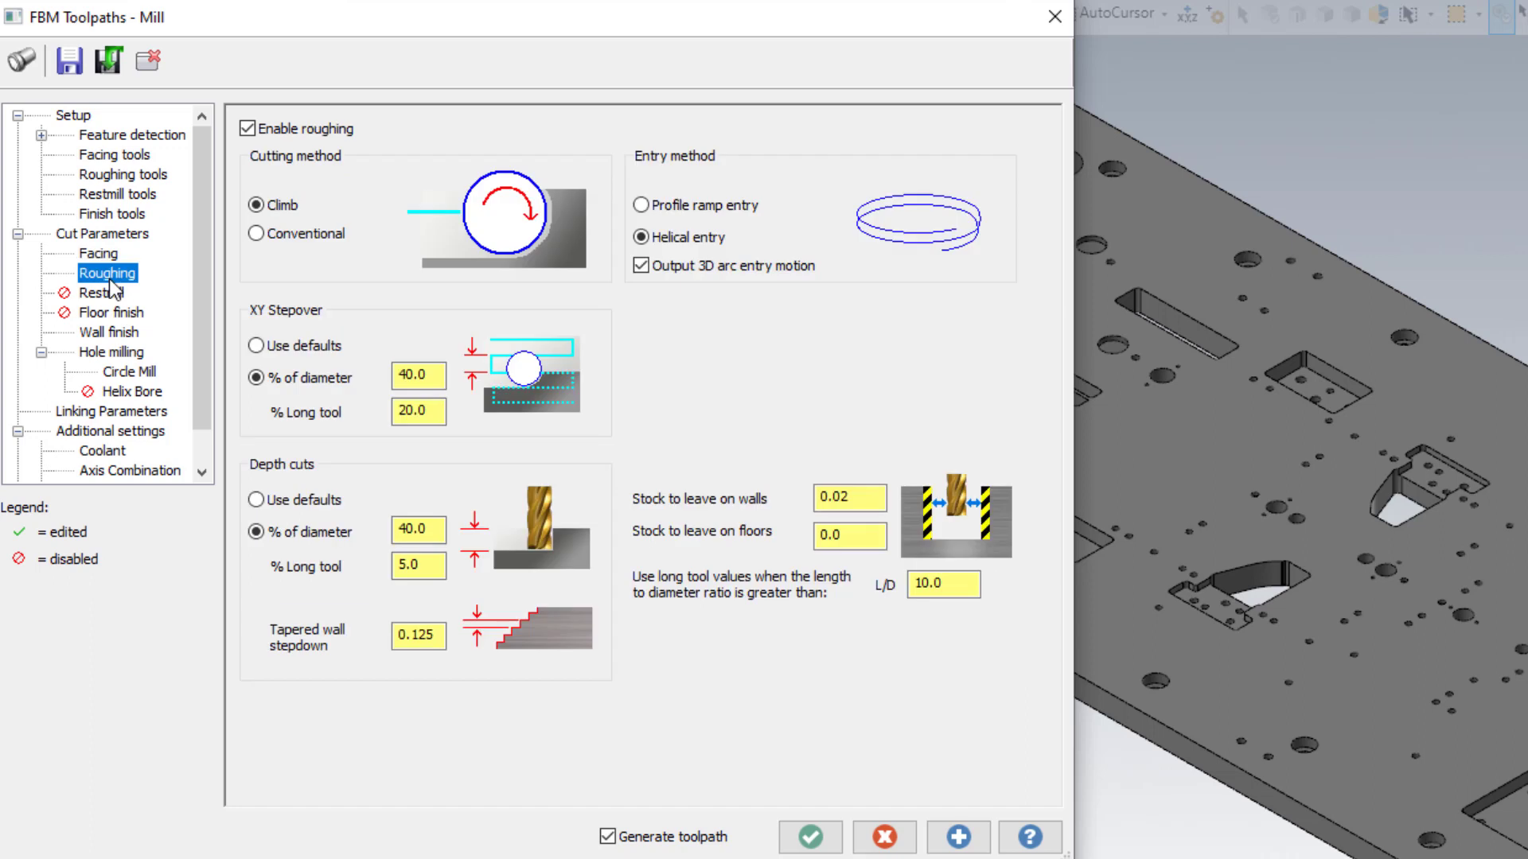
left_click(121, 334)
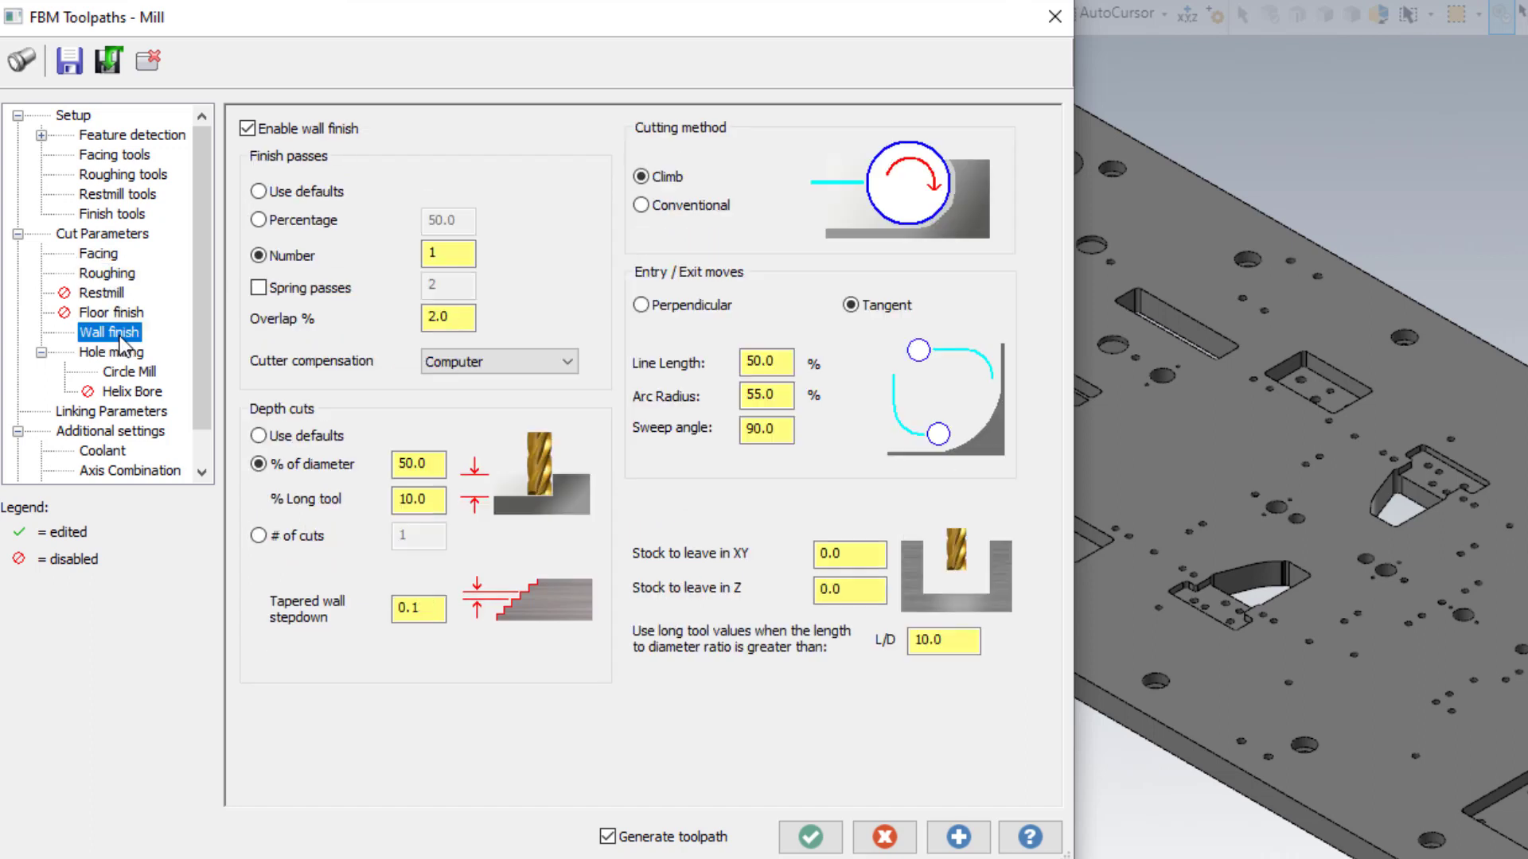
left_click(135, 377)
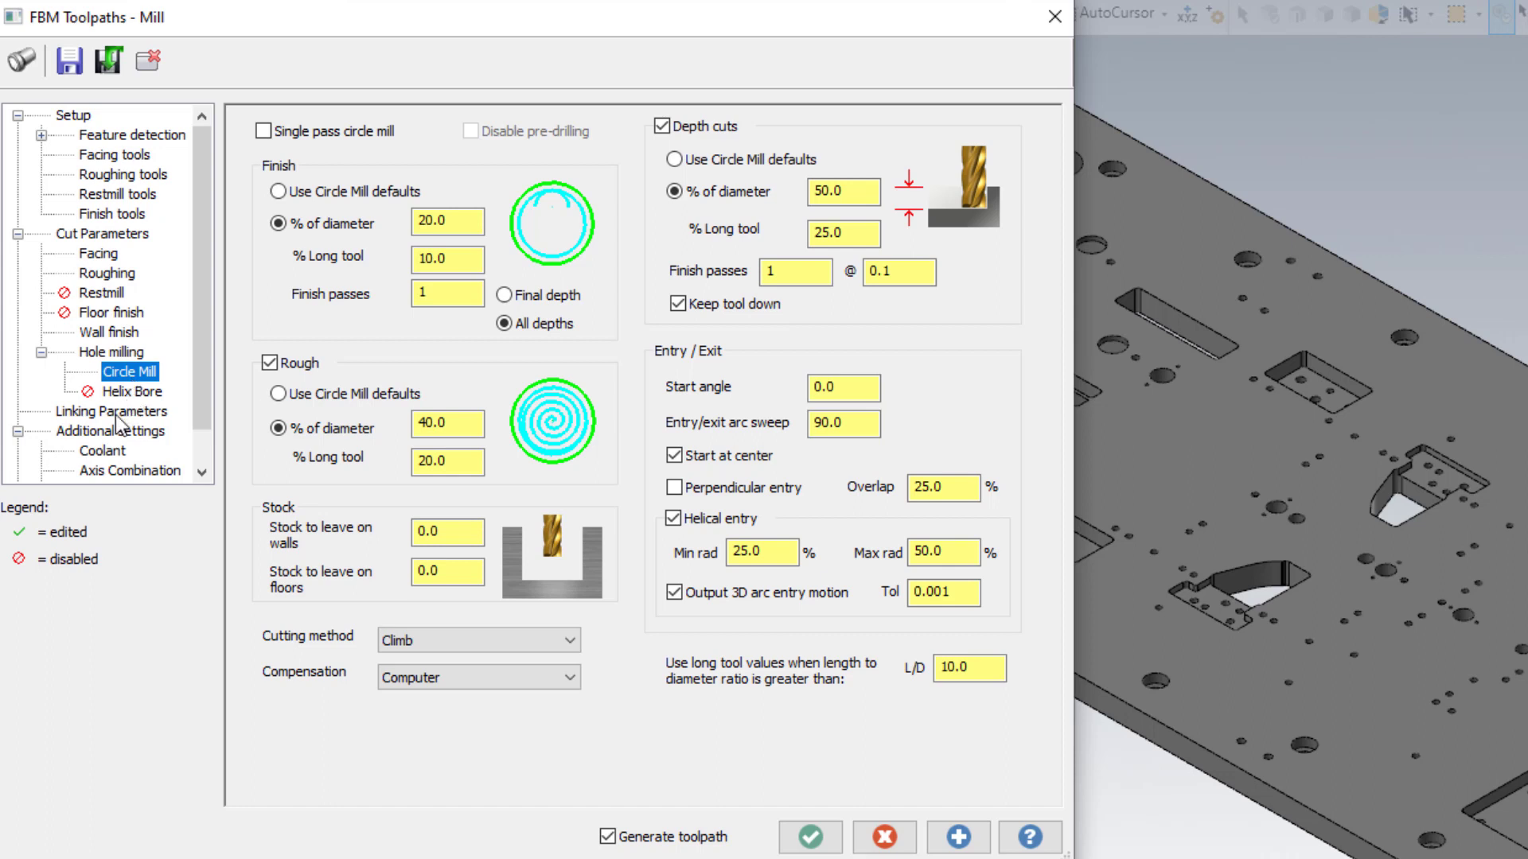
Check the clearance and retract linking values, then generate the FBM Mill toolpaths
left_click(118, 412)
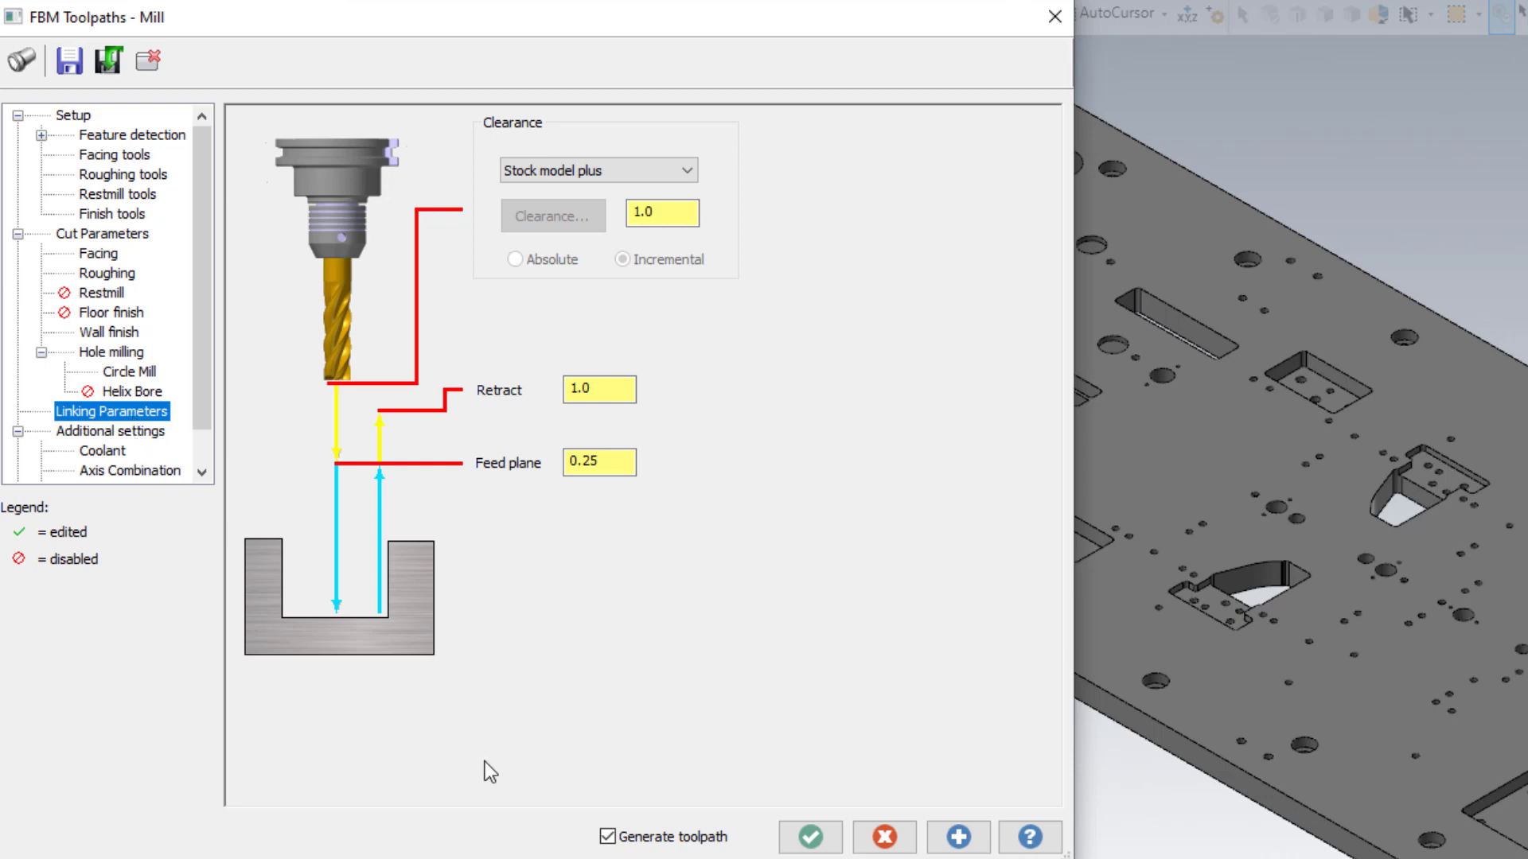
left_click(809, 837)
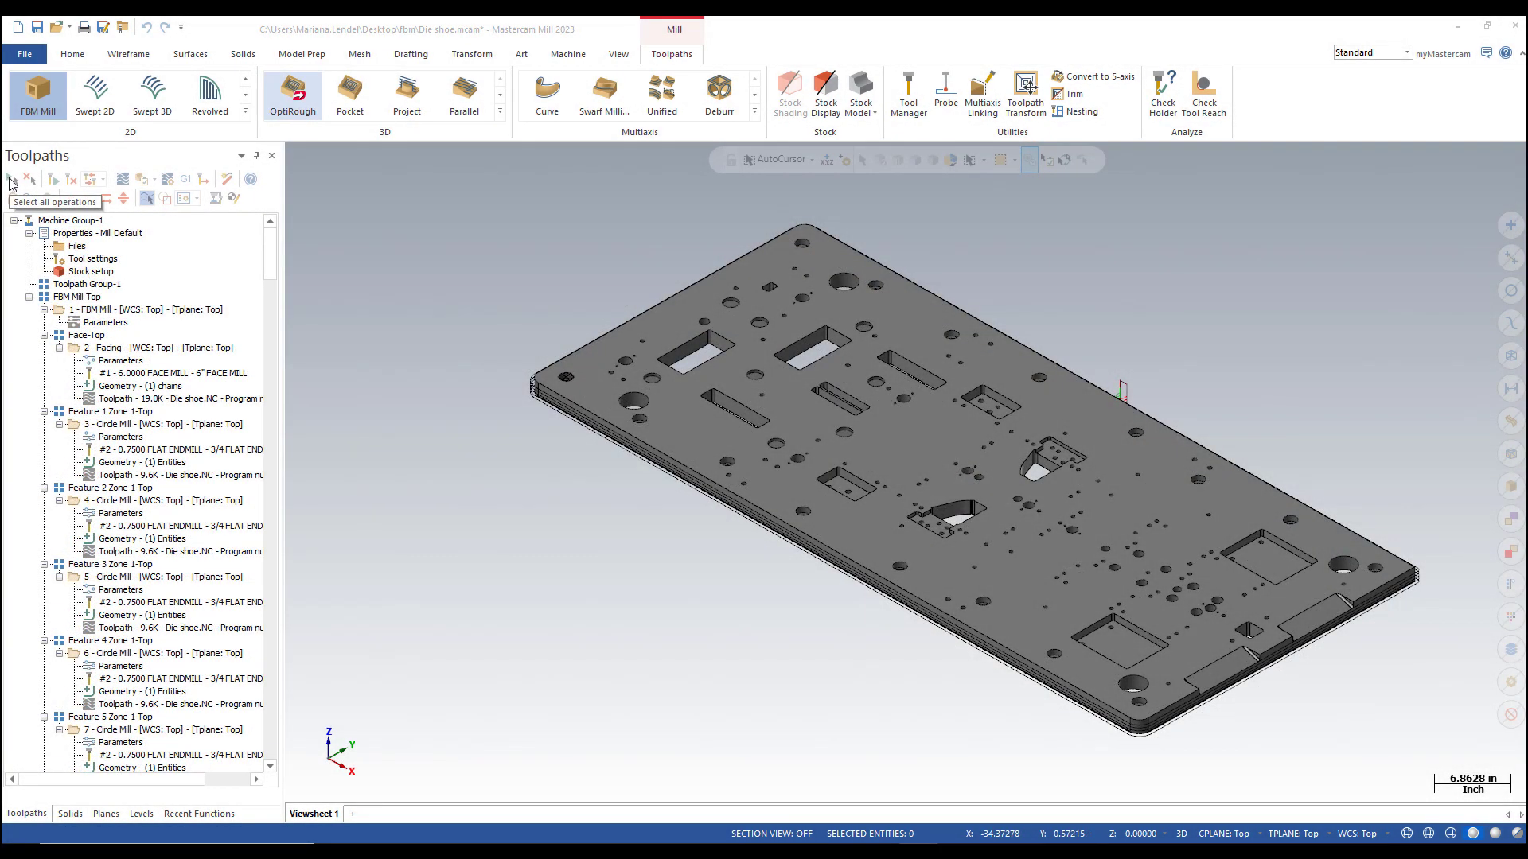
Verify all 74 FBM Mill operations in Mastercam Simulator and play the simulation
left_click(10, 180)
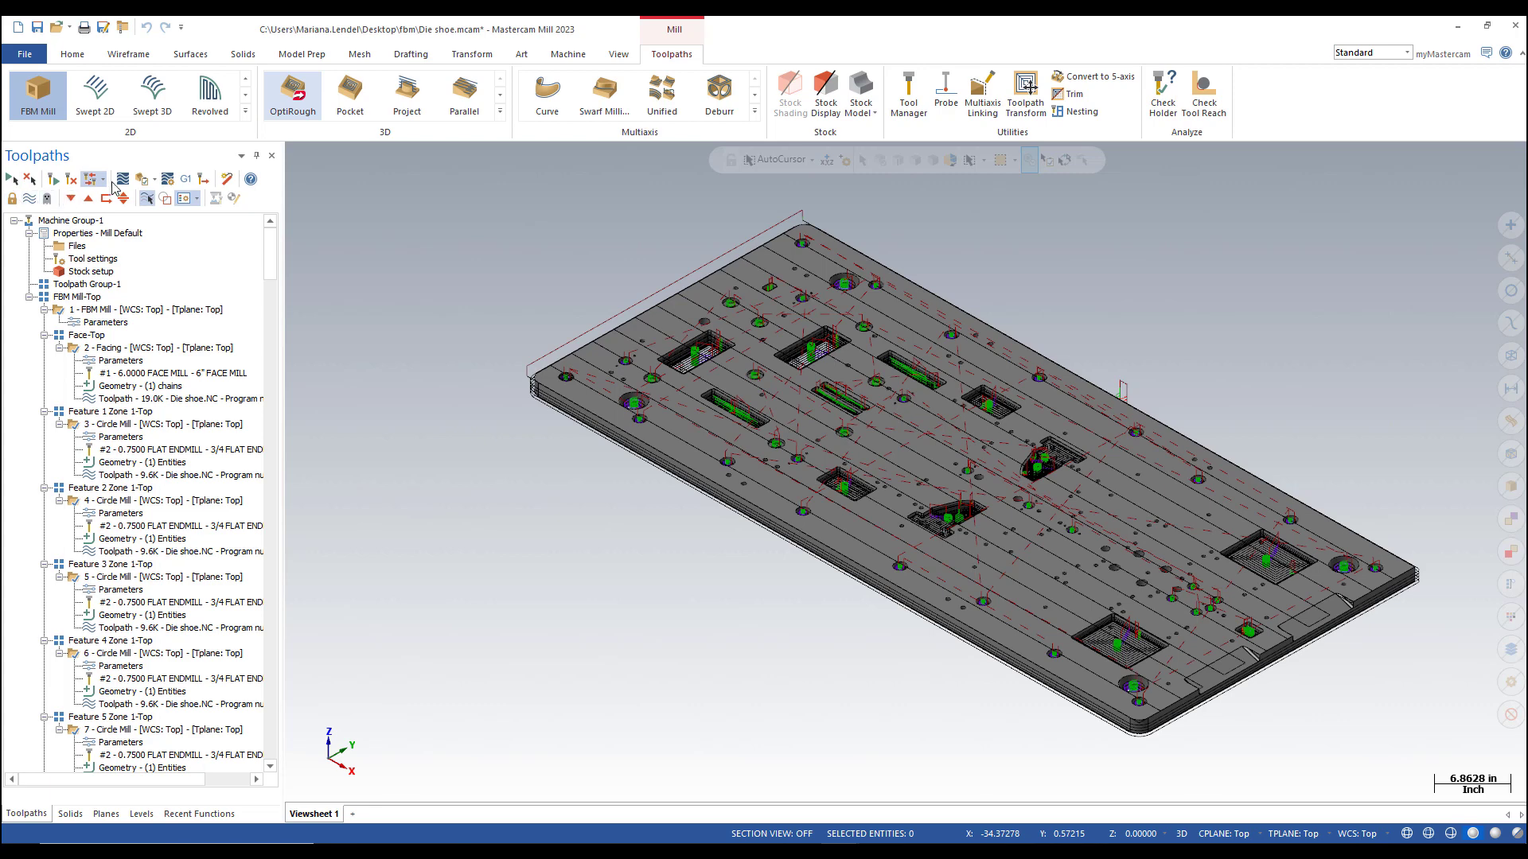
left_click(140, 179)
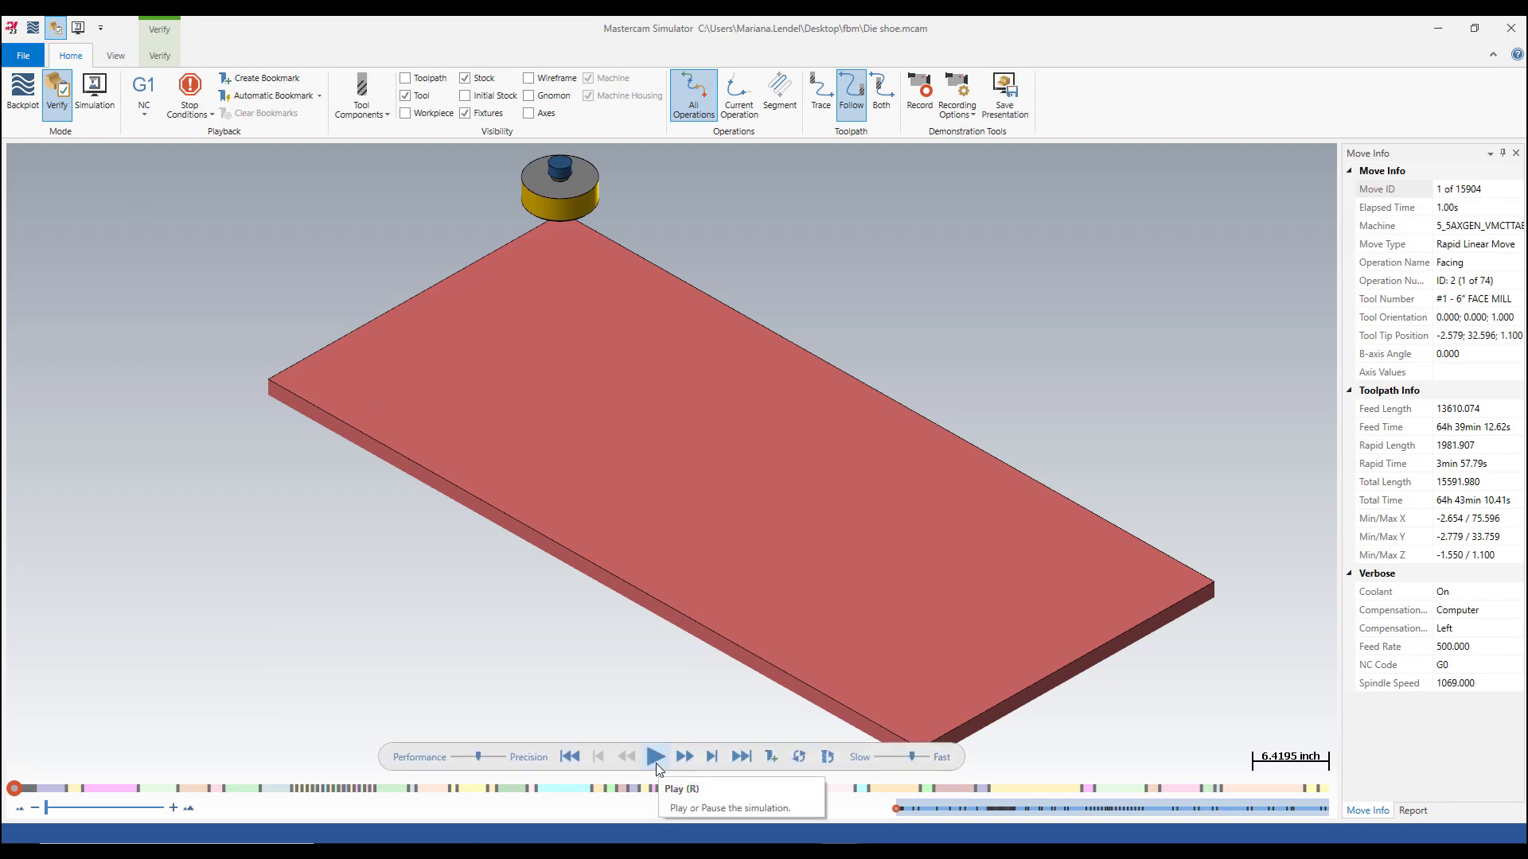
left_click(657, 762)
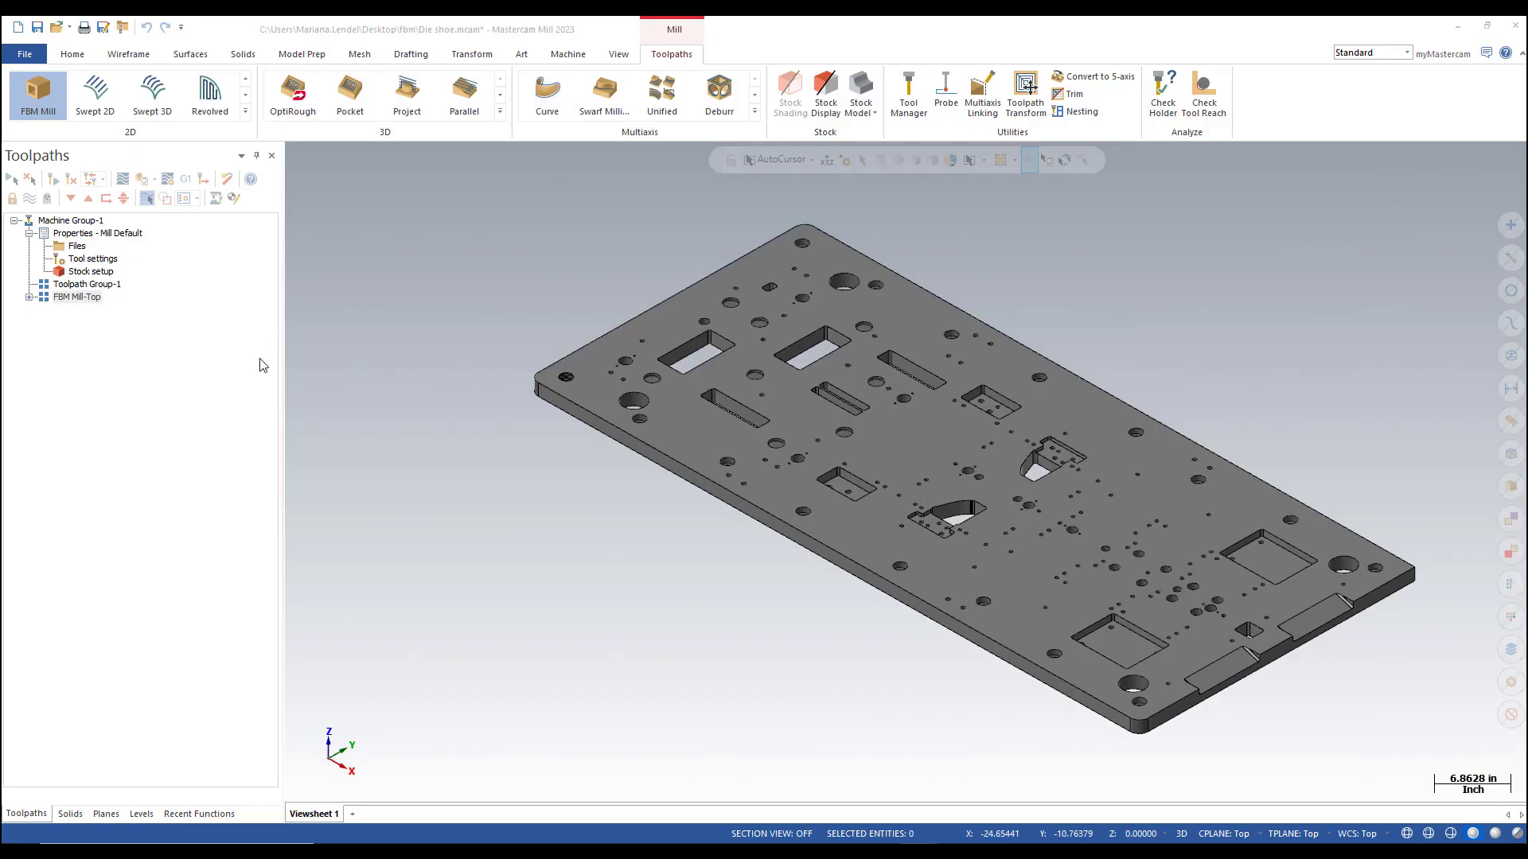
Collapse the FBM Mill-Top operations and expand the 2D toolpath gallery
left_click(70, 814)
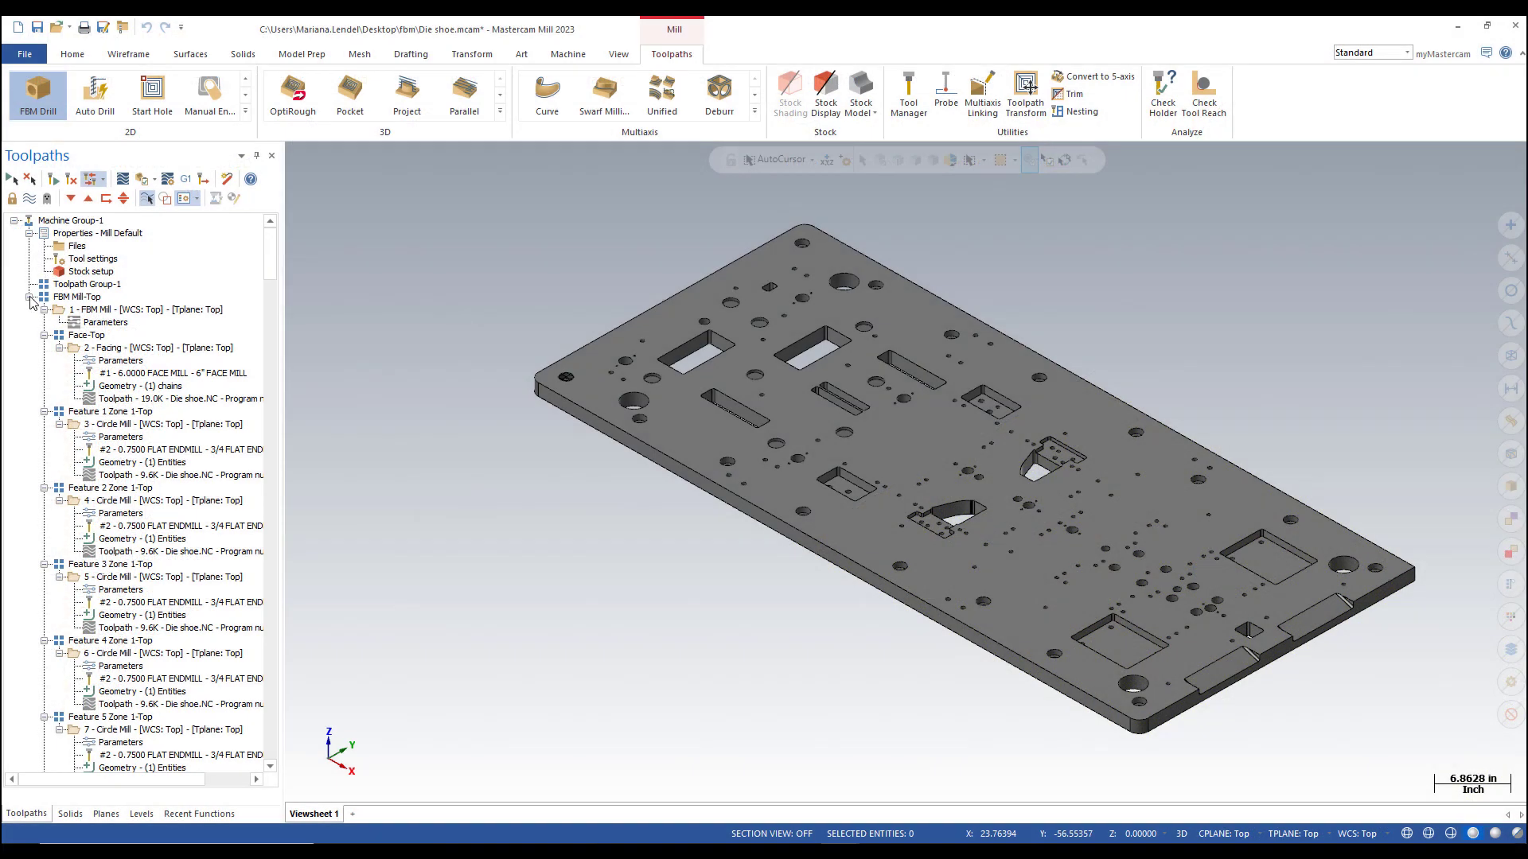
left_click(30, 297)
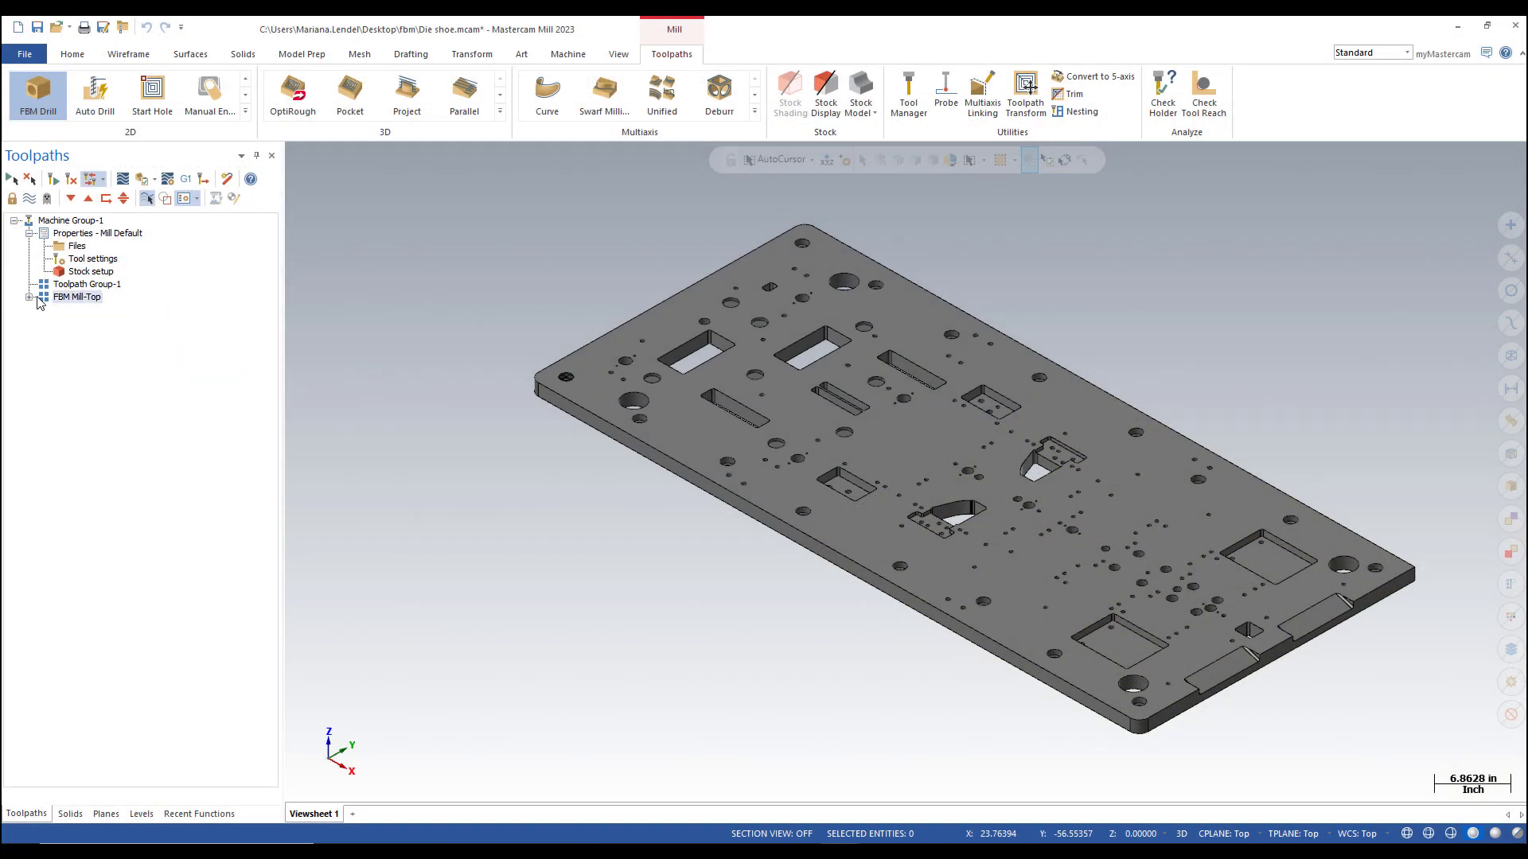
left_click(245, 115)
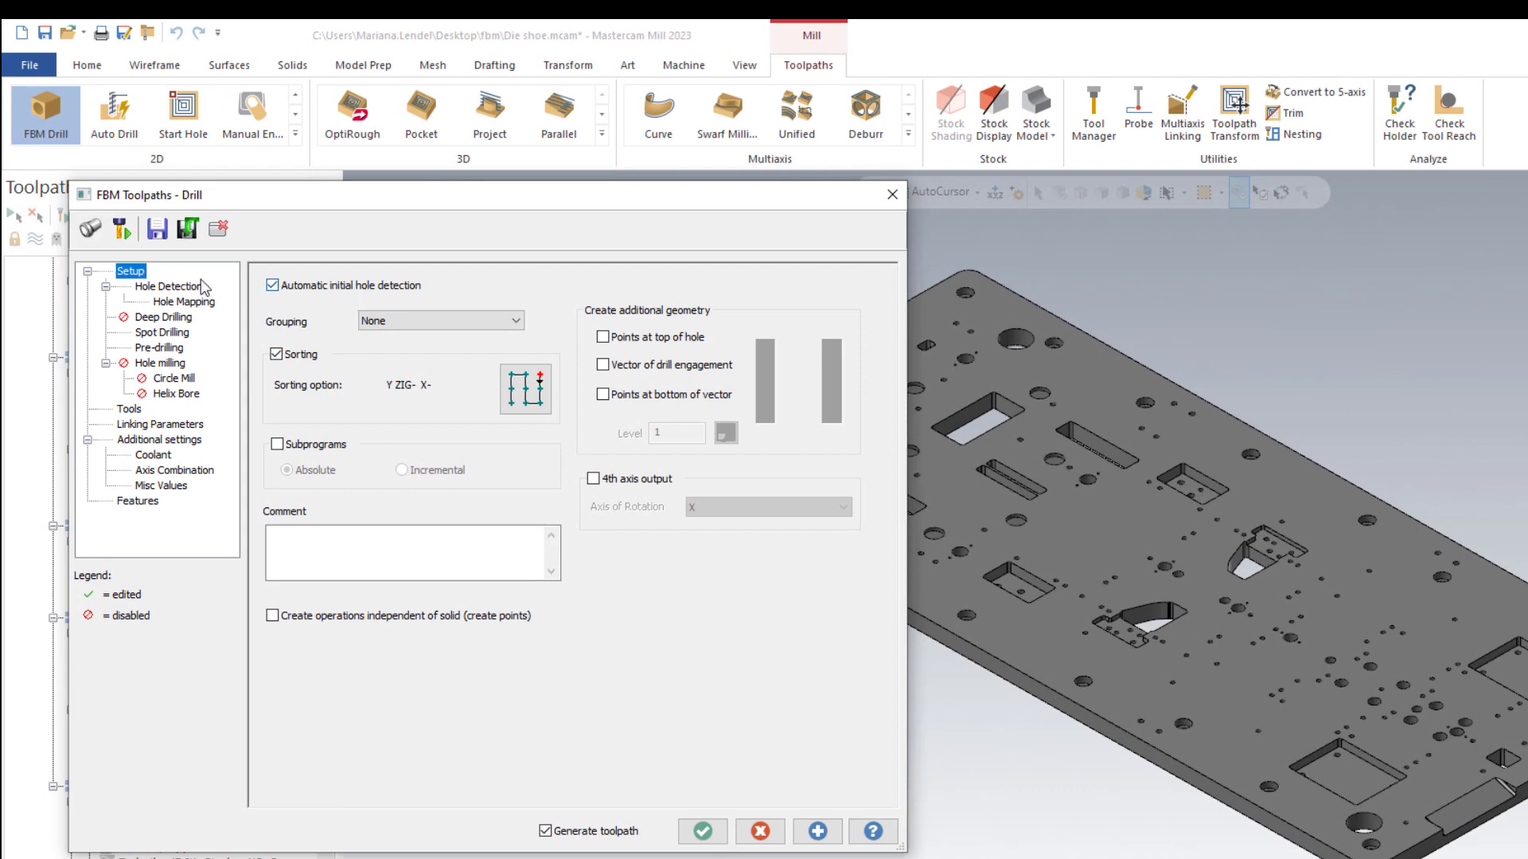
Review the FBM Drill hole detection, spot drilling, pre-drilling, tools and linking parameter pages
left_click(166, 287)
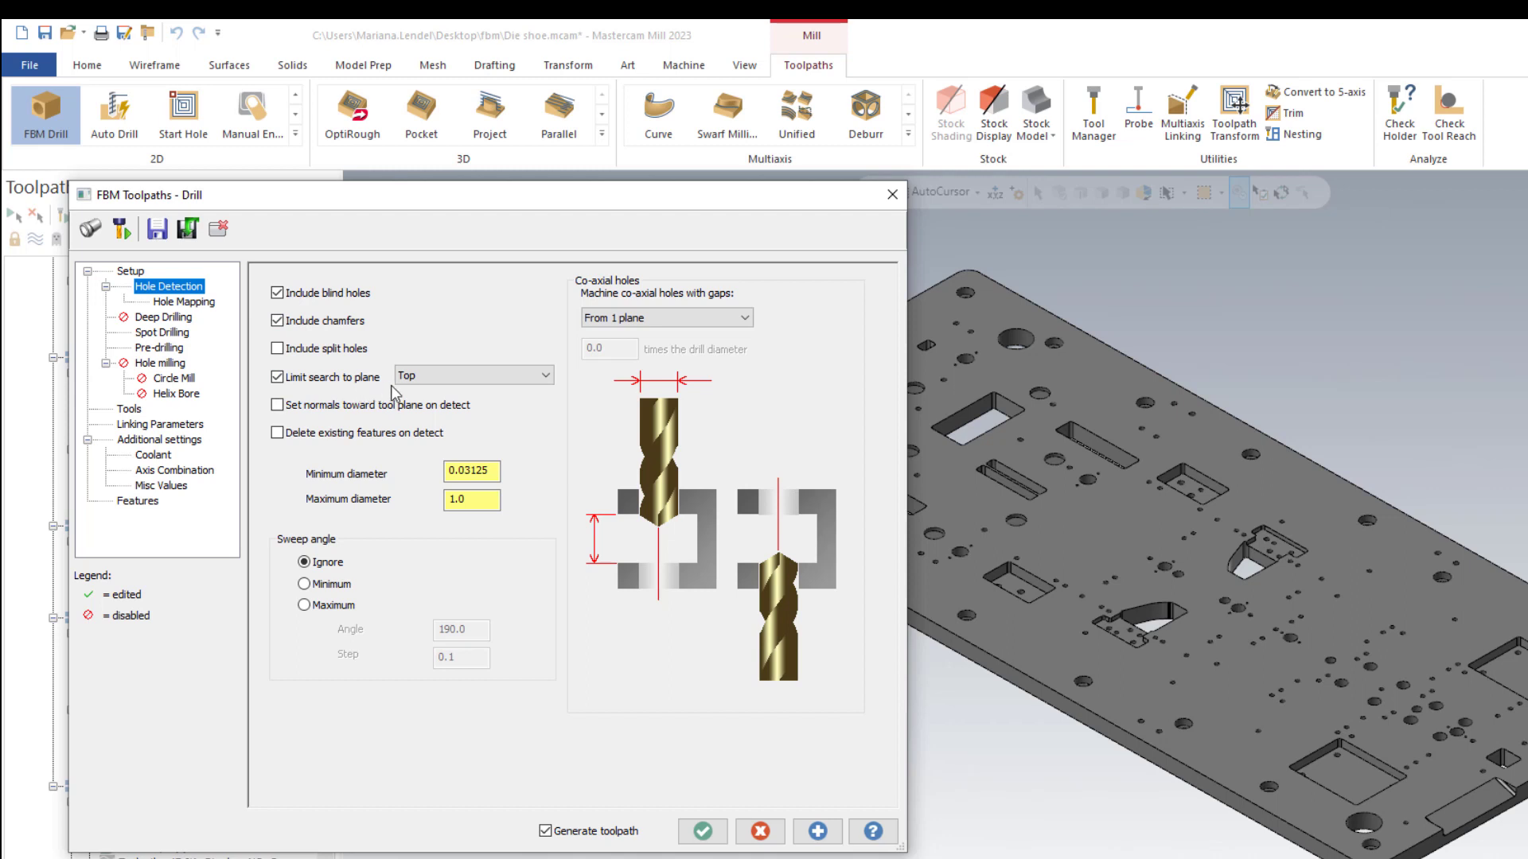
left_click(171, 334)
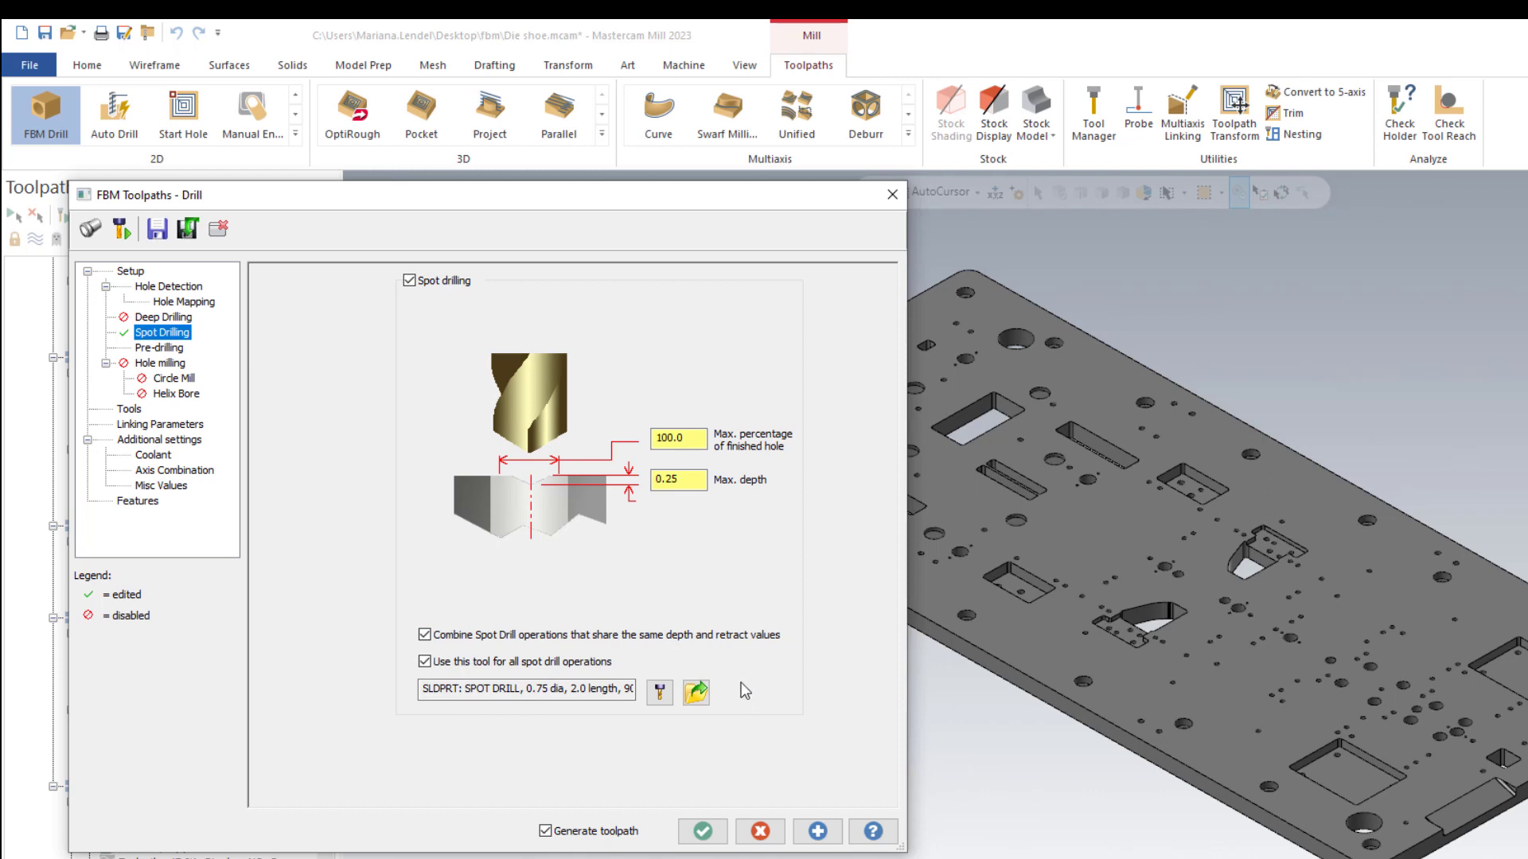
left_click(159, 348)
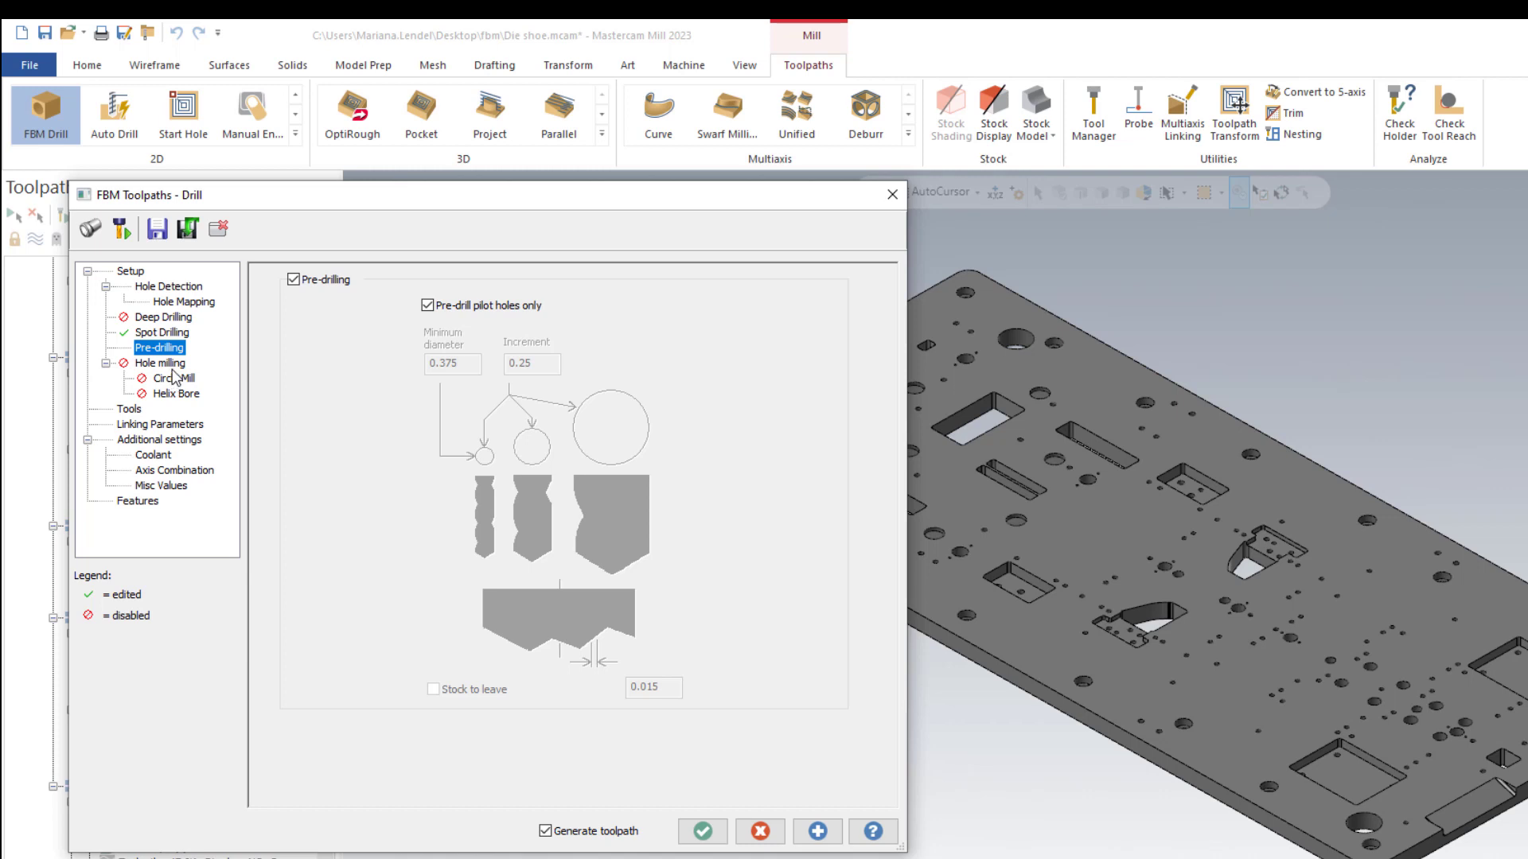
left_click(128, 411)
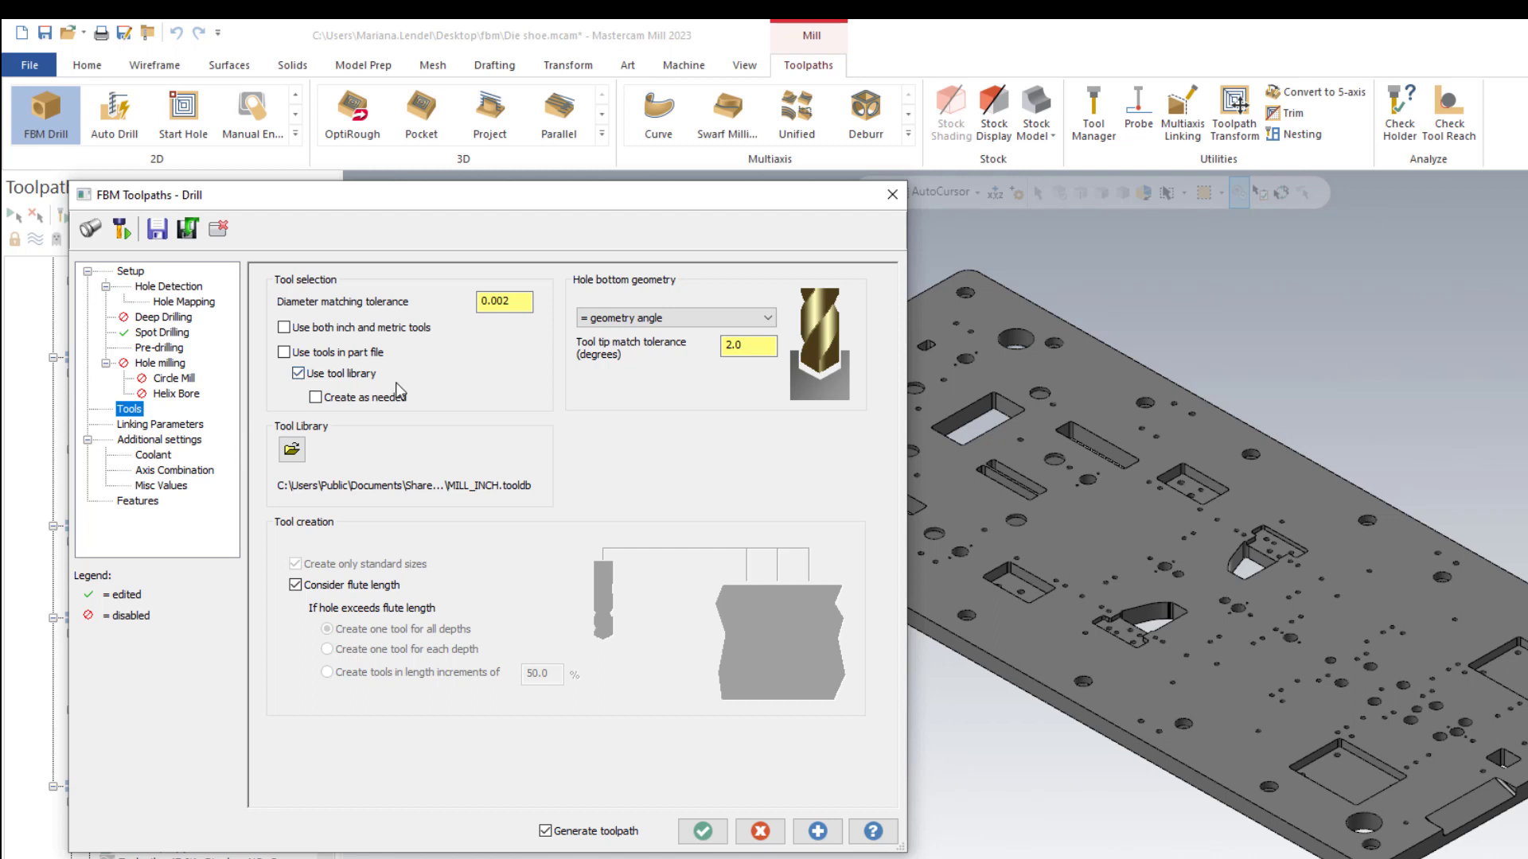
left_click(163, 425)
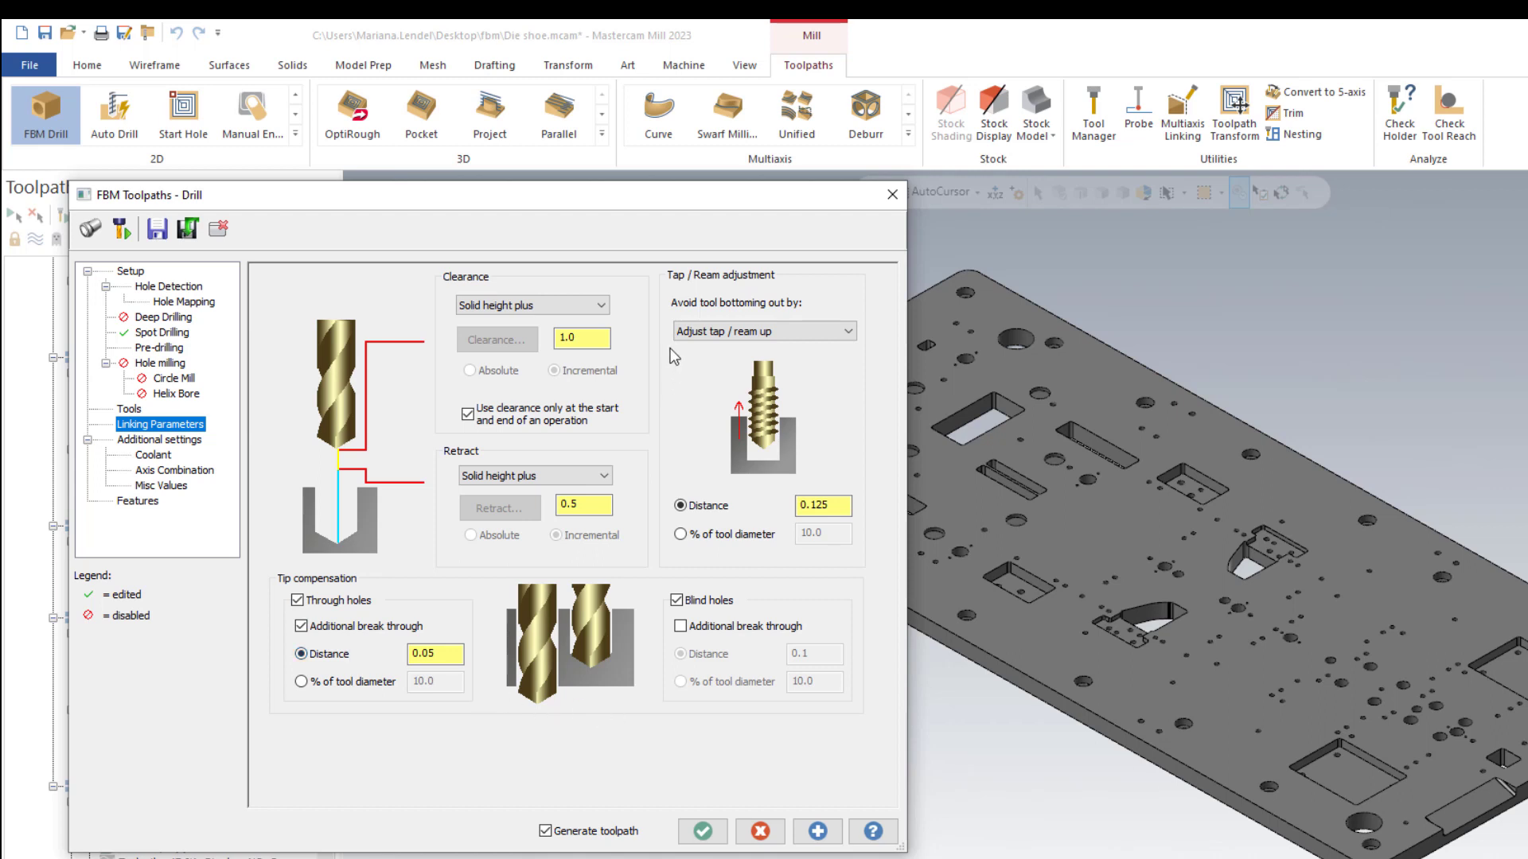
Detect the plate's holes and set the two 0.375 diameter holes to Ream
left_click(90, 231)
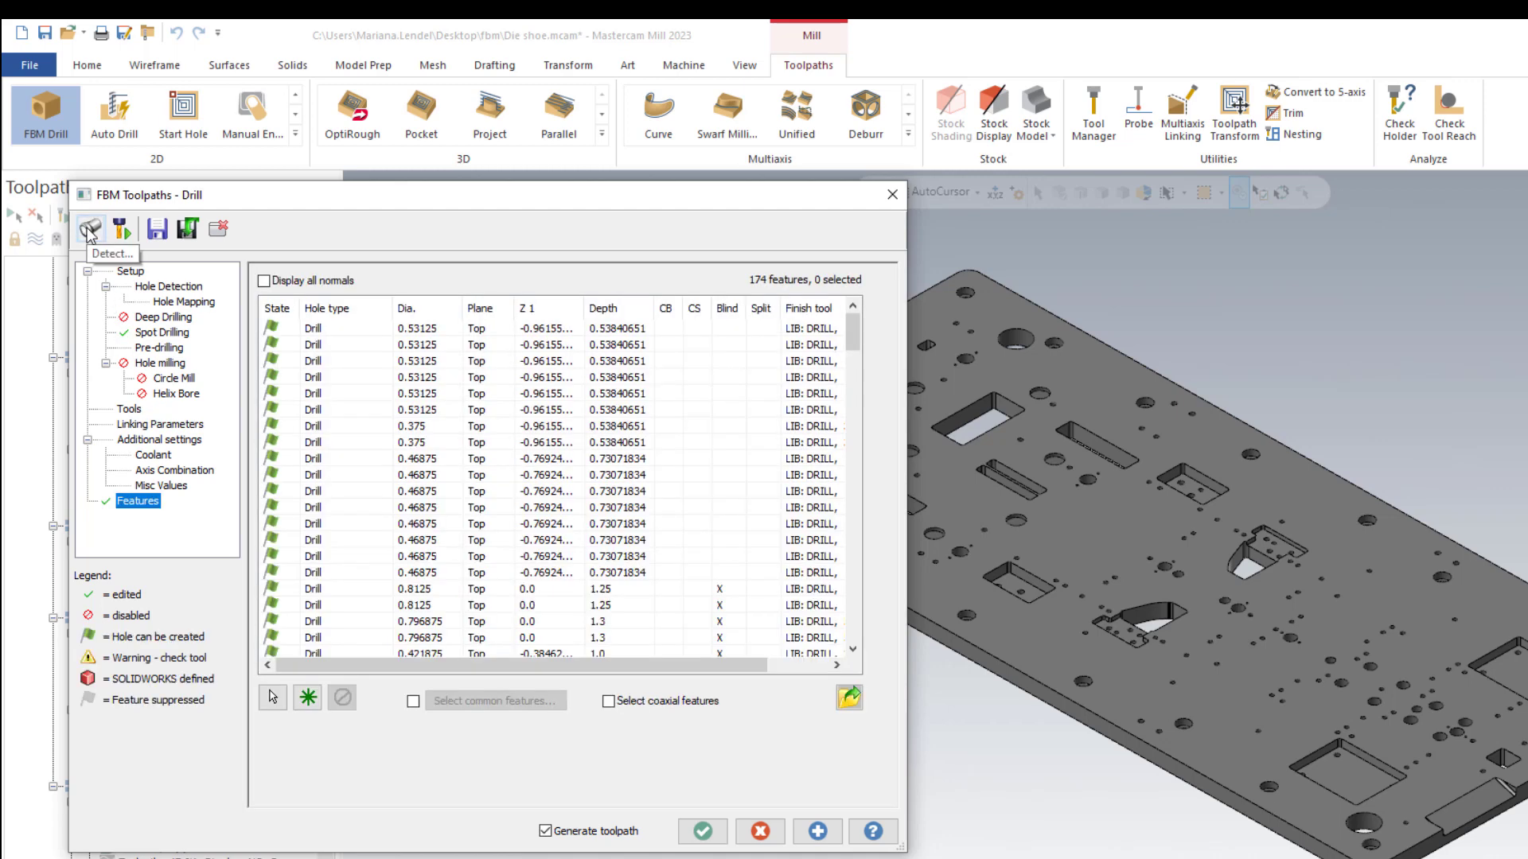
left_click(412, 701)
left_click(306, 425)
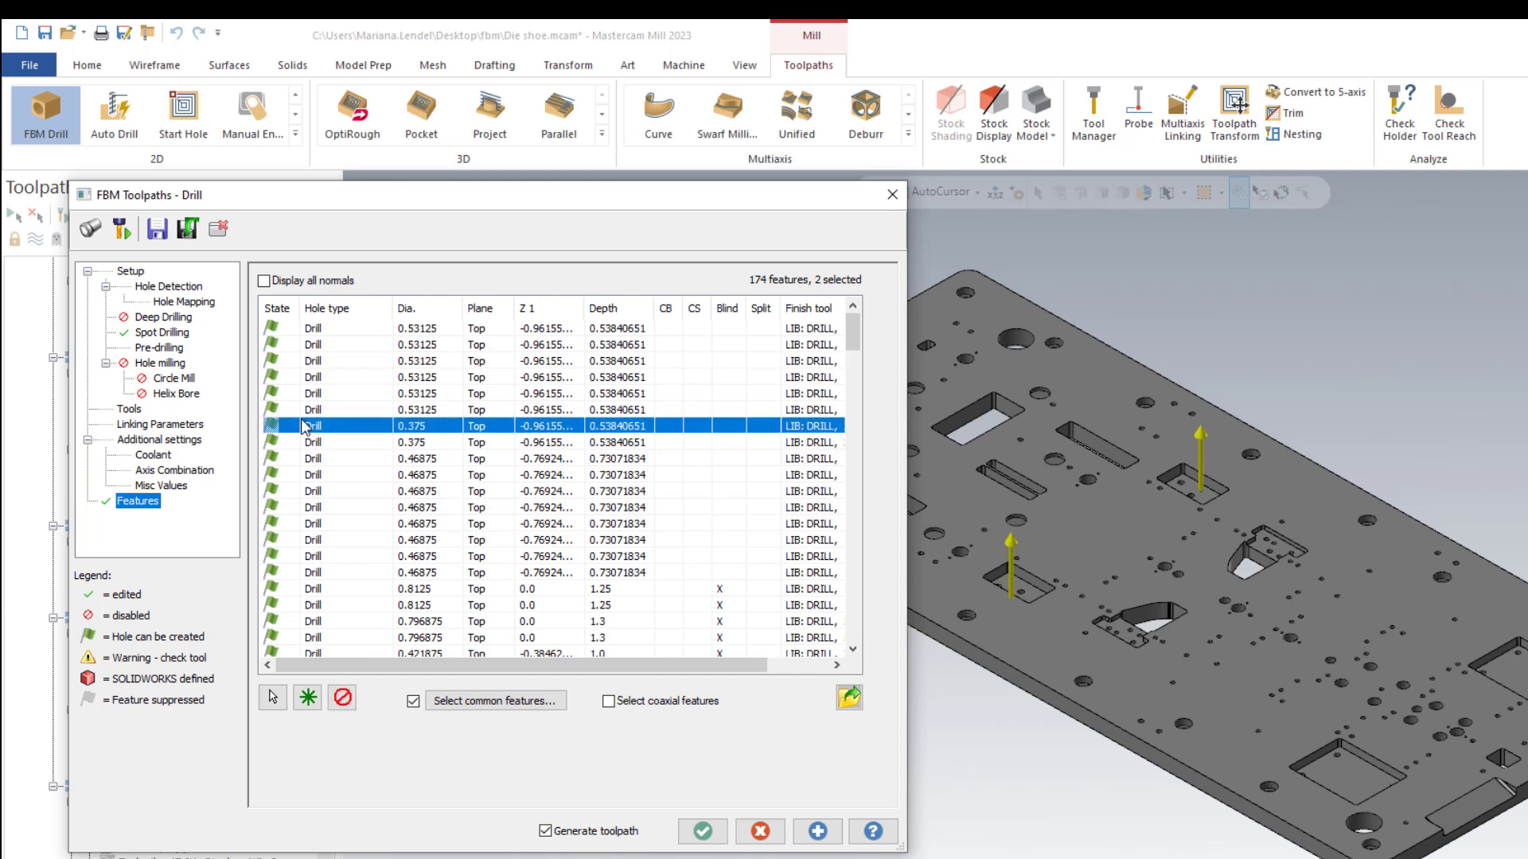
right_click(342, 432)
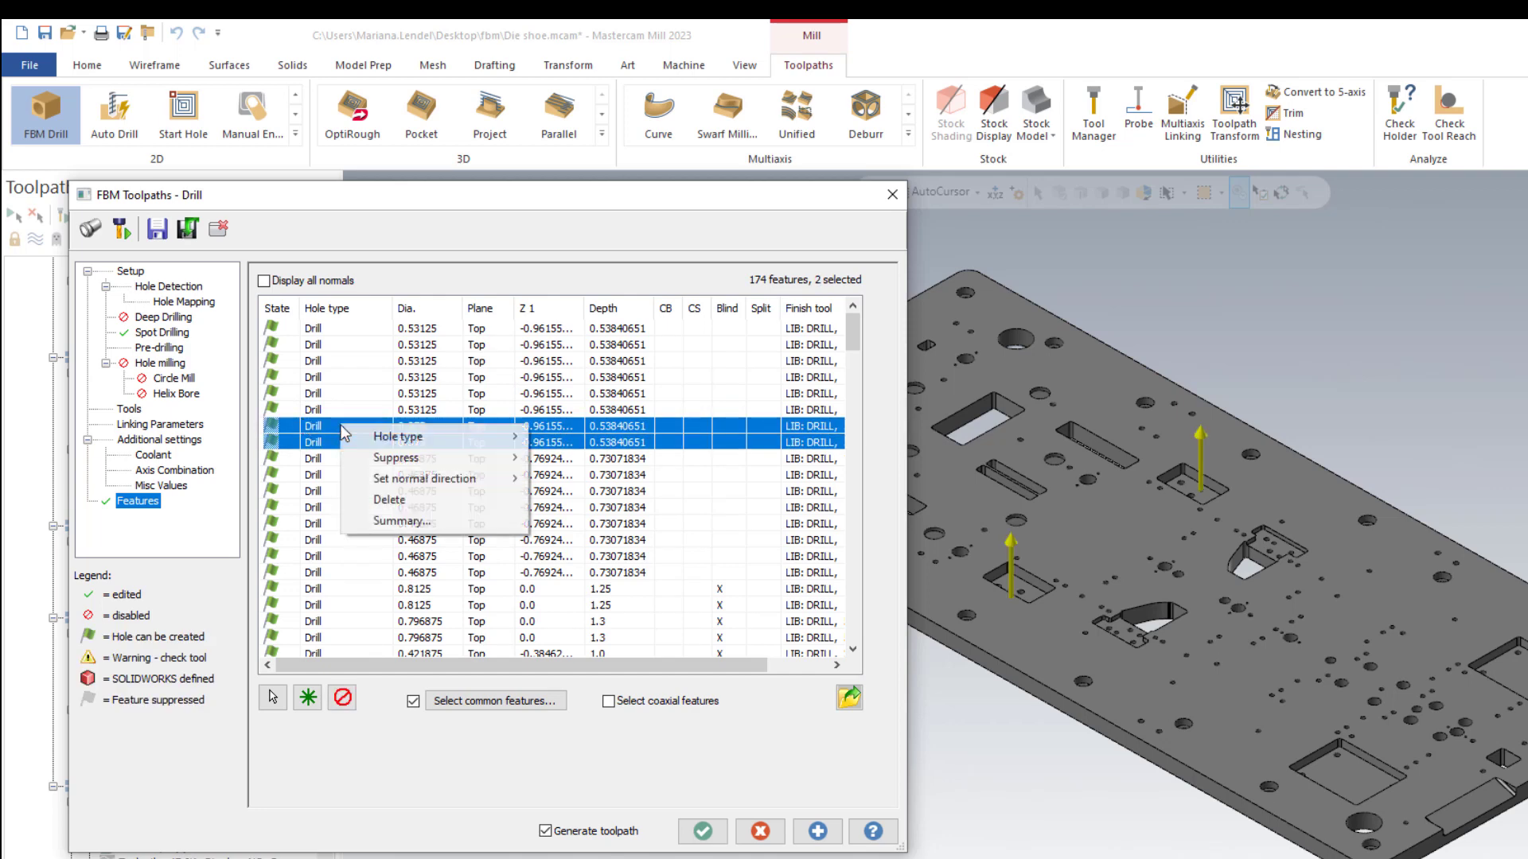
mouse_move(402, 441)
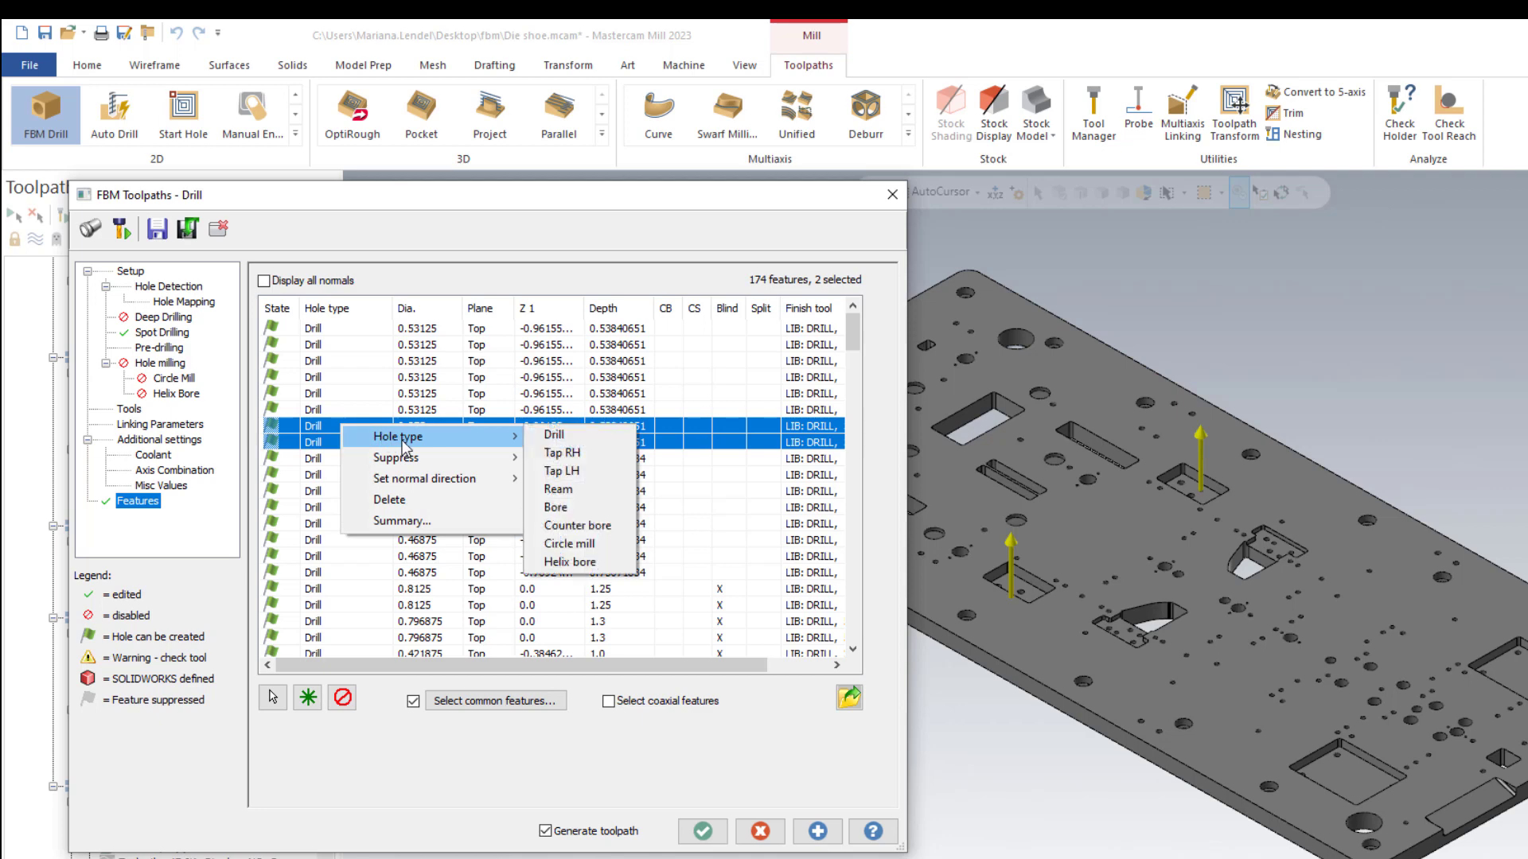
left_click(565, 489)
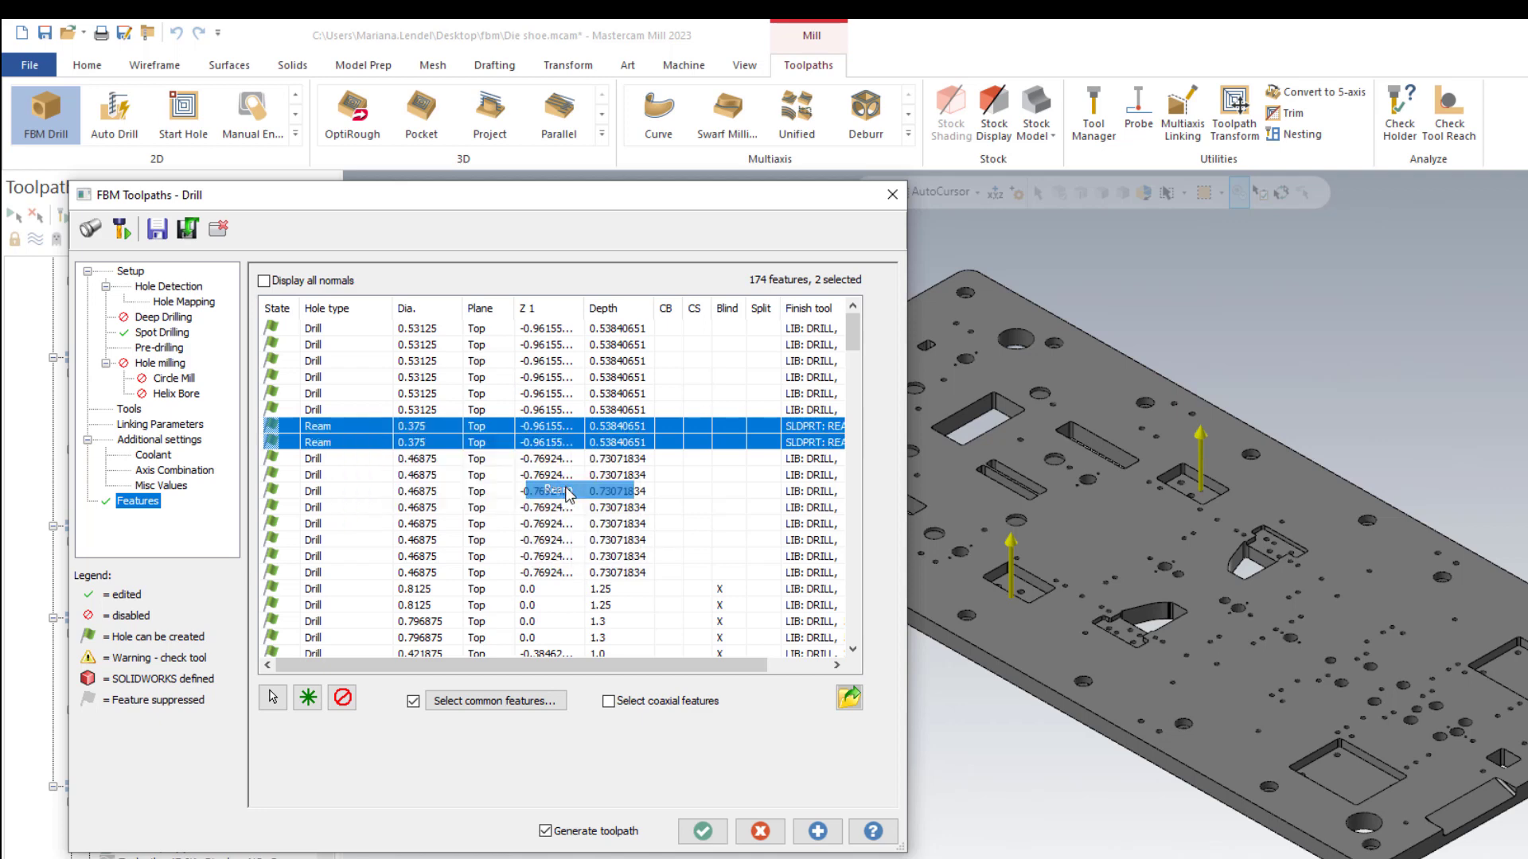
Assign LIB: REAMER 0.375 as the finish tool for the reamed holes
right_click(793, 428)
mouse_move(859, 446)
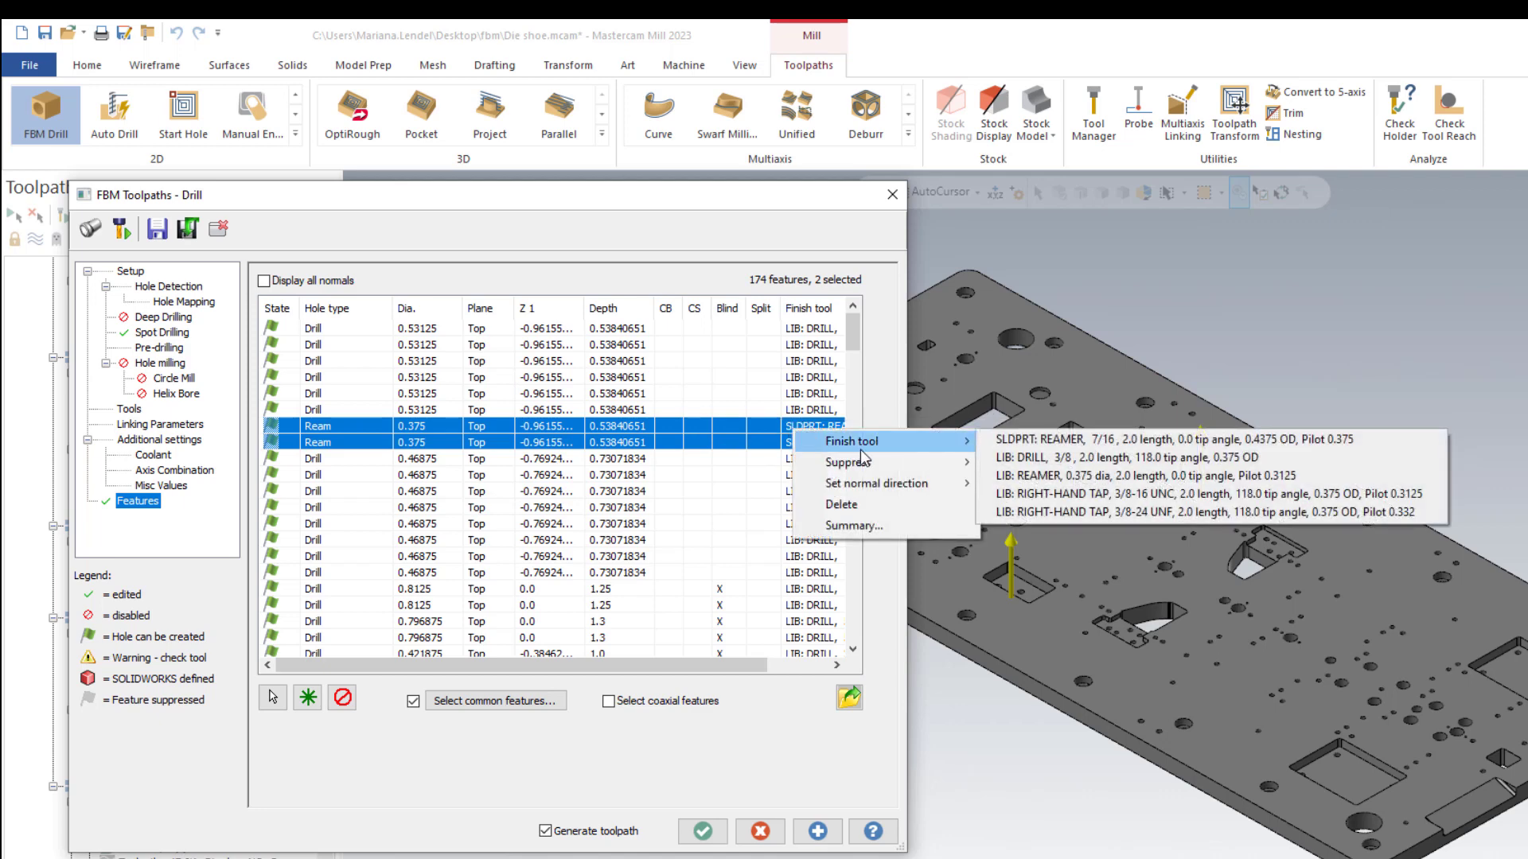
left_click(1086, 477)
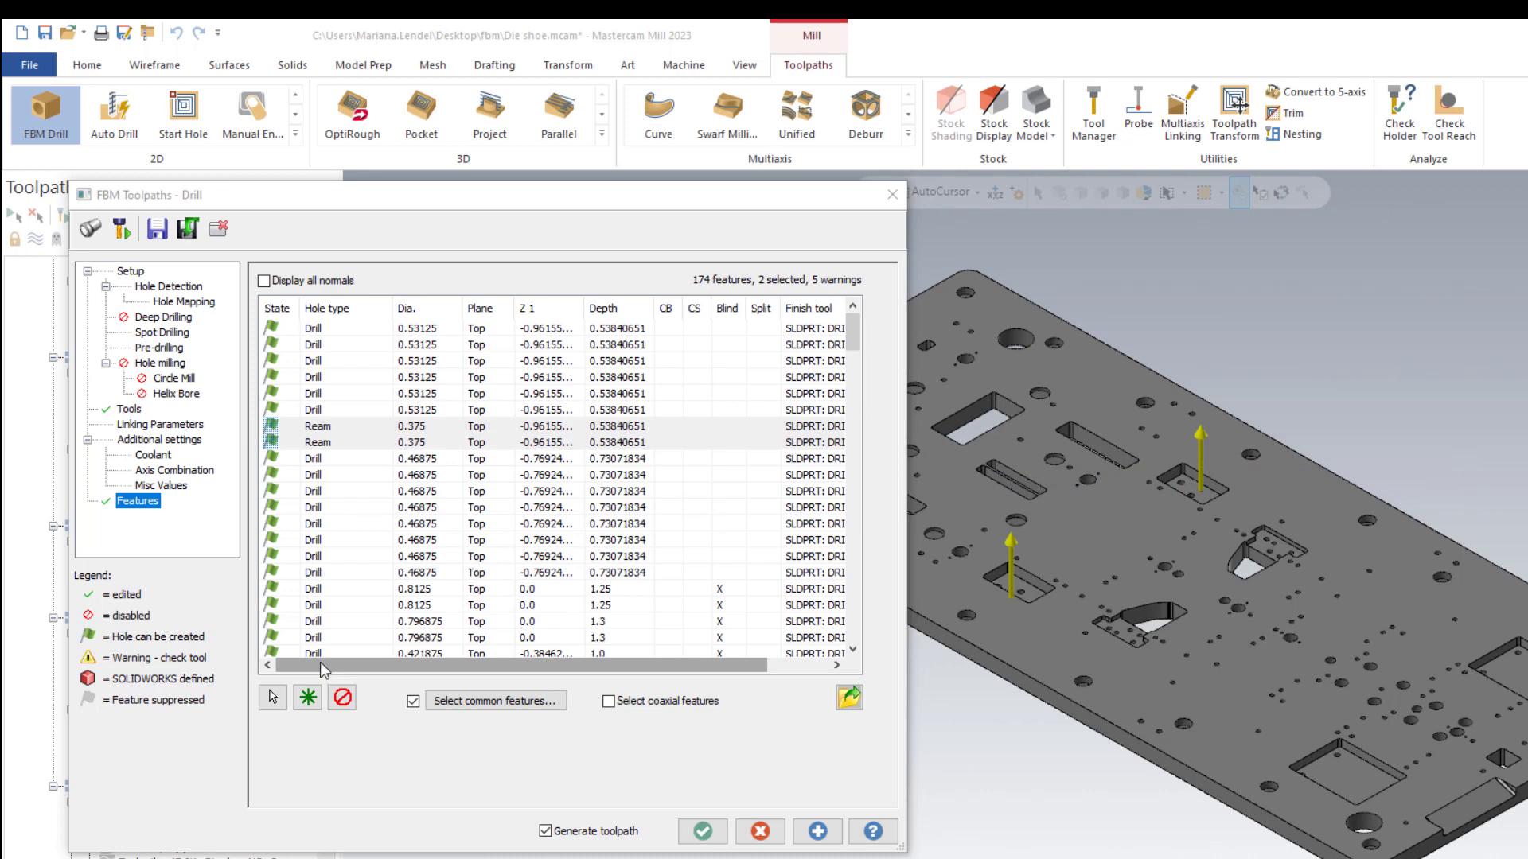
Give the eight 0.46875 holes a 1/2-28 UNEF right-hand tap finish tool
left_click(312, 459)
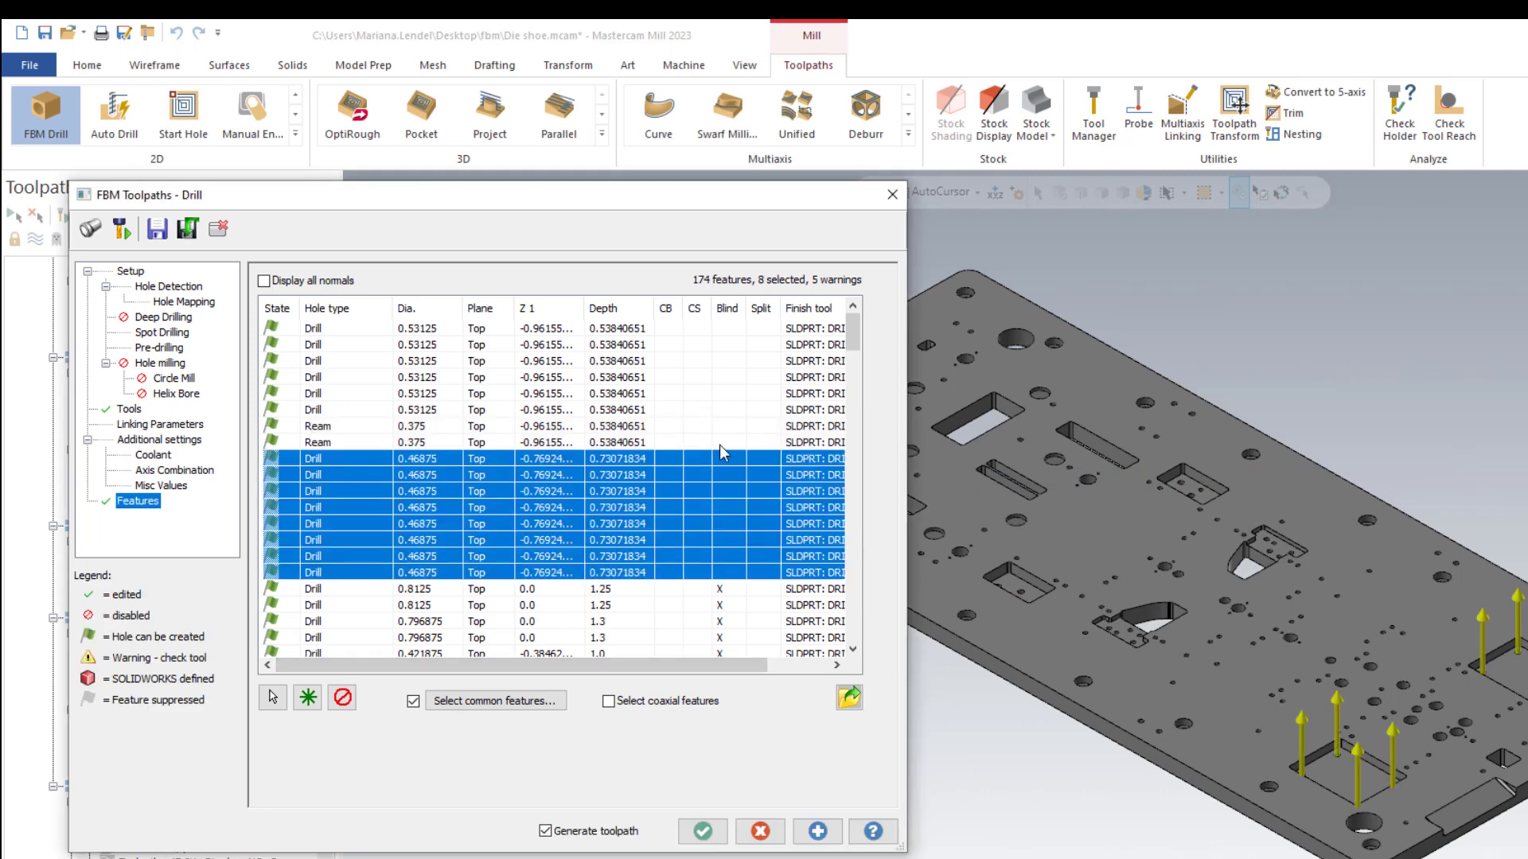
right_click(806, 460)
mouse_move(882, 473)
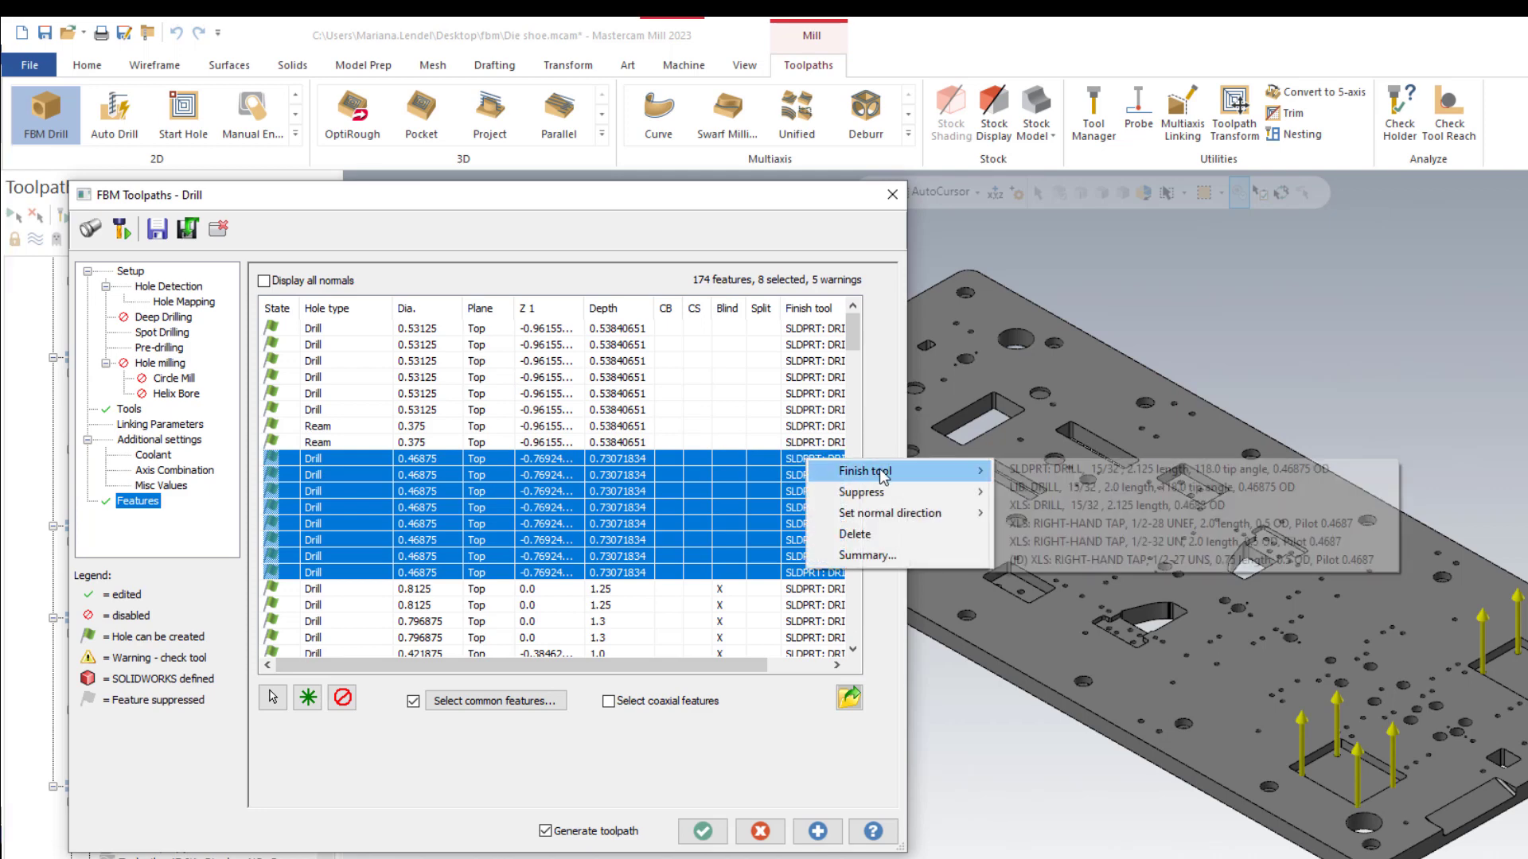
left_click(1112, 524)
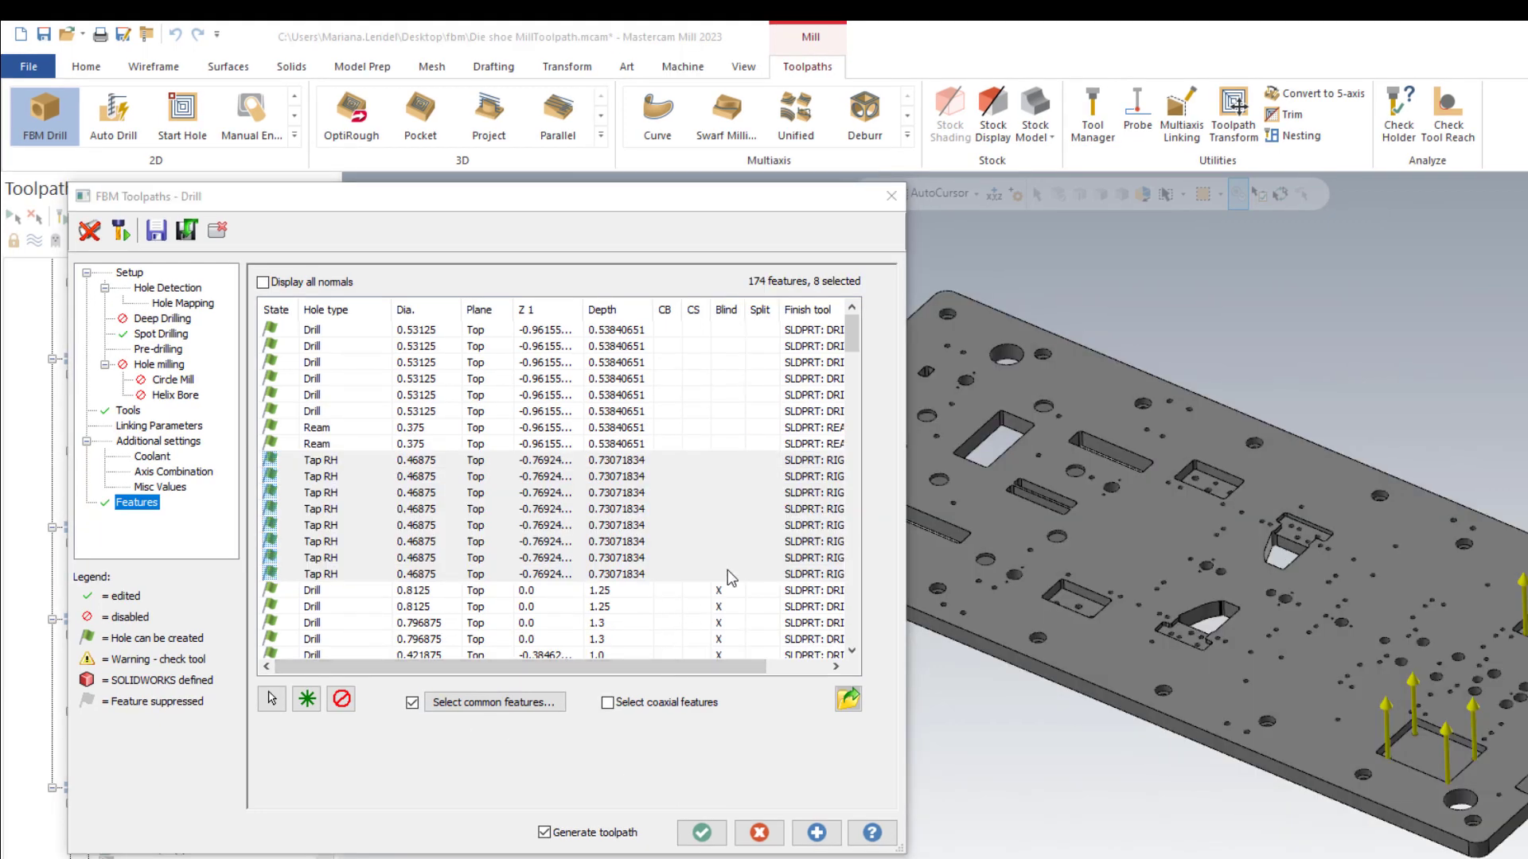
Give the eight 0.201 holes a 1/4-20 UNC right-hand tap finish tool
left_click_drag(856, 327, 856, 396)
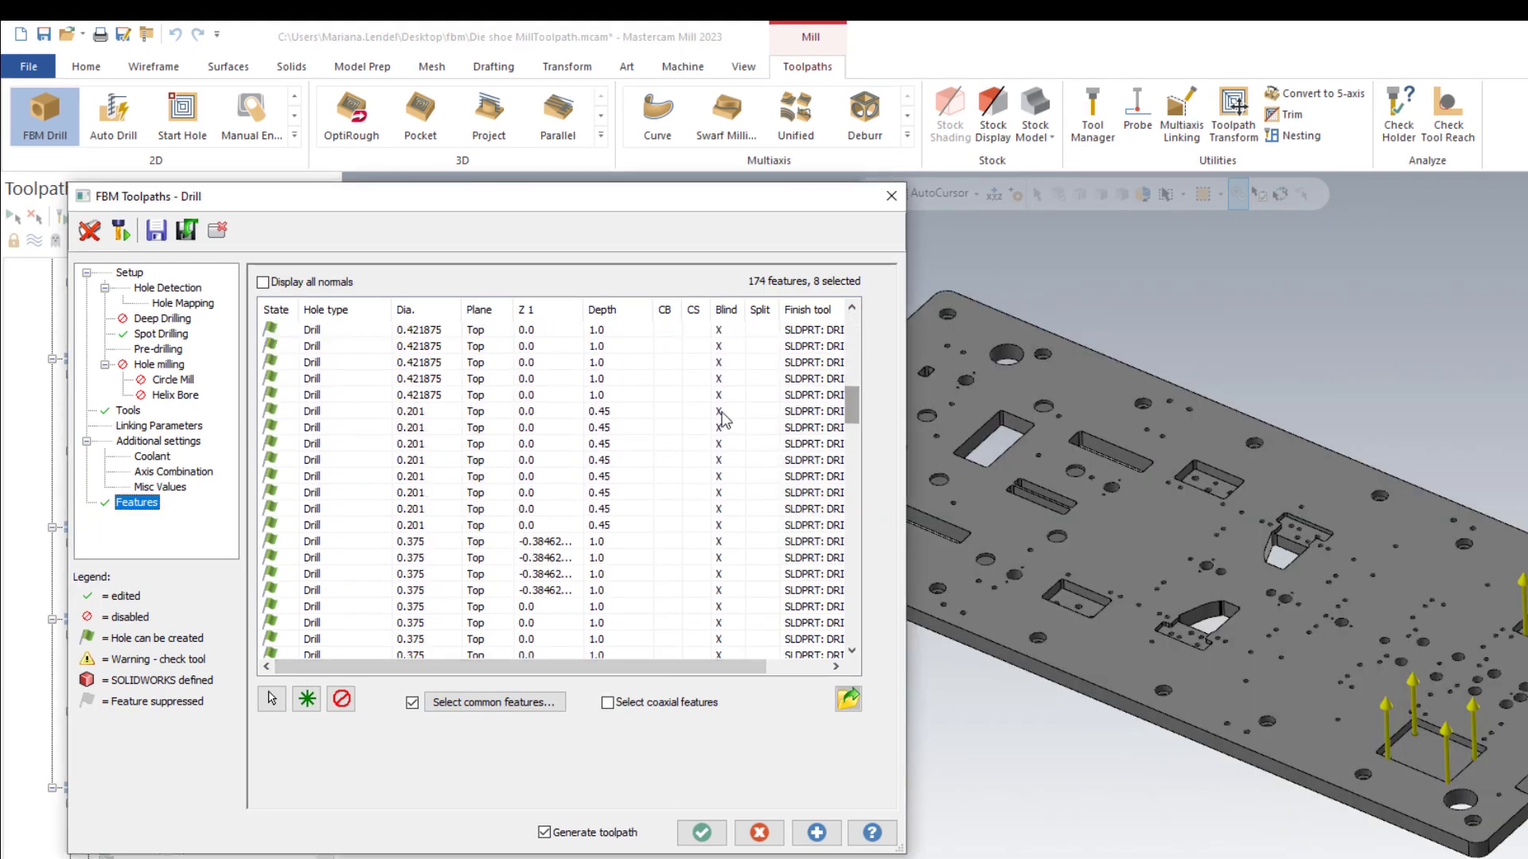
left_click(308, 414)
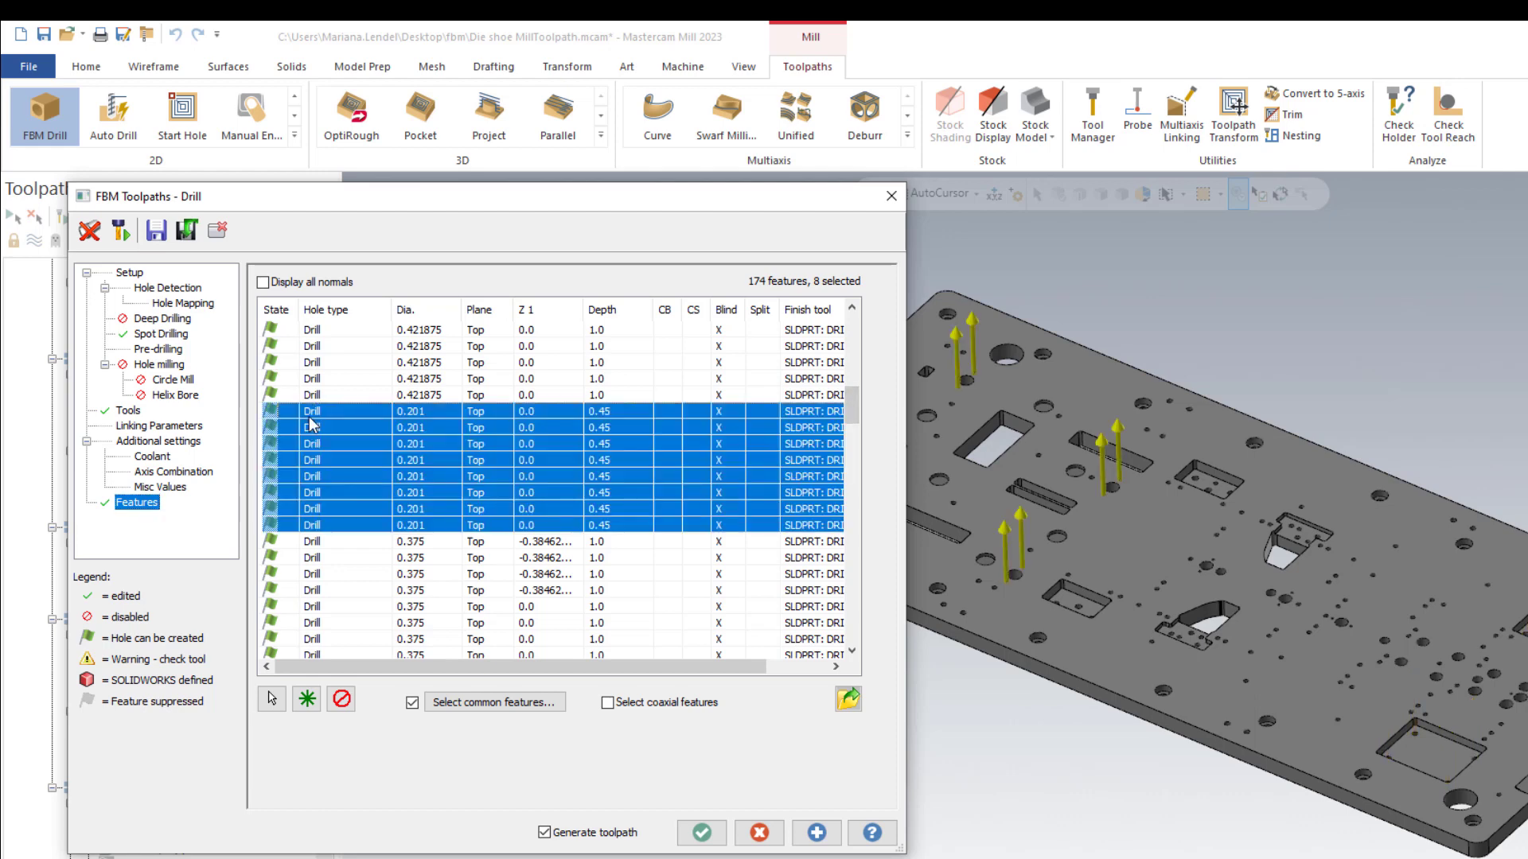
right_click(813, 417)
mouse_move(915, 429)
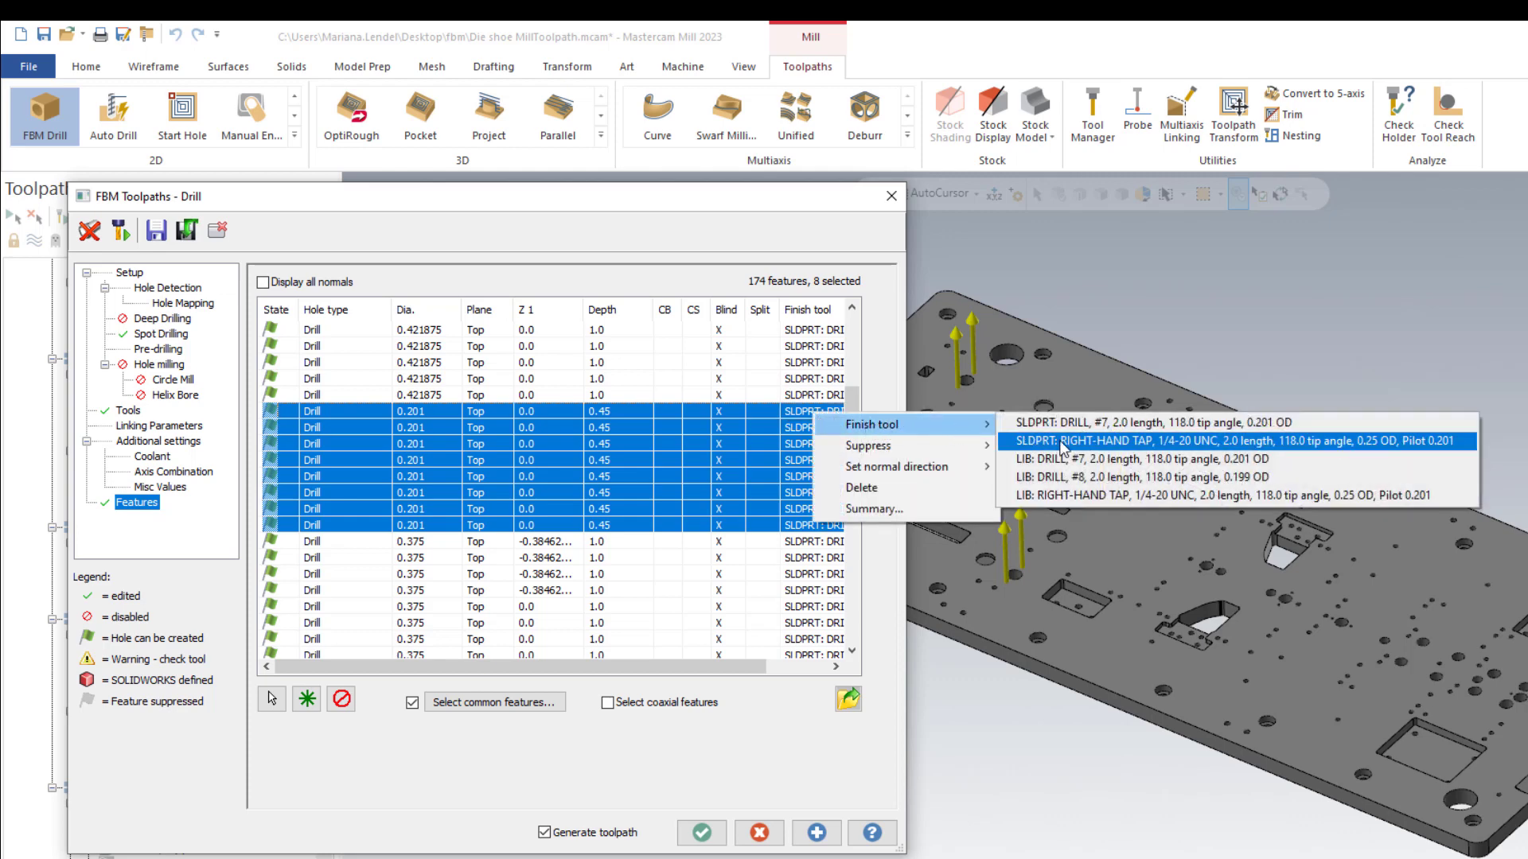
left_click(1107, 495)
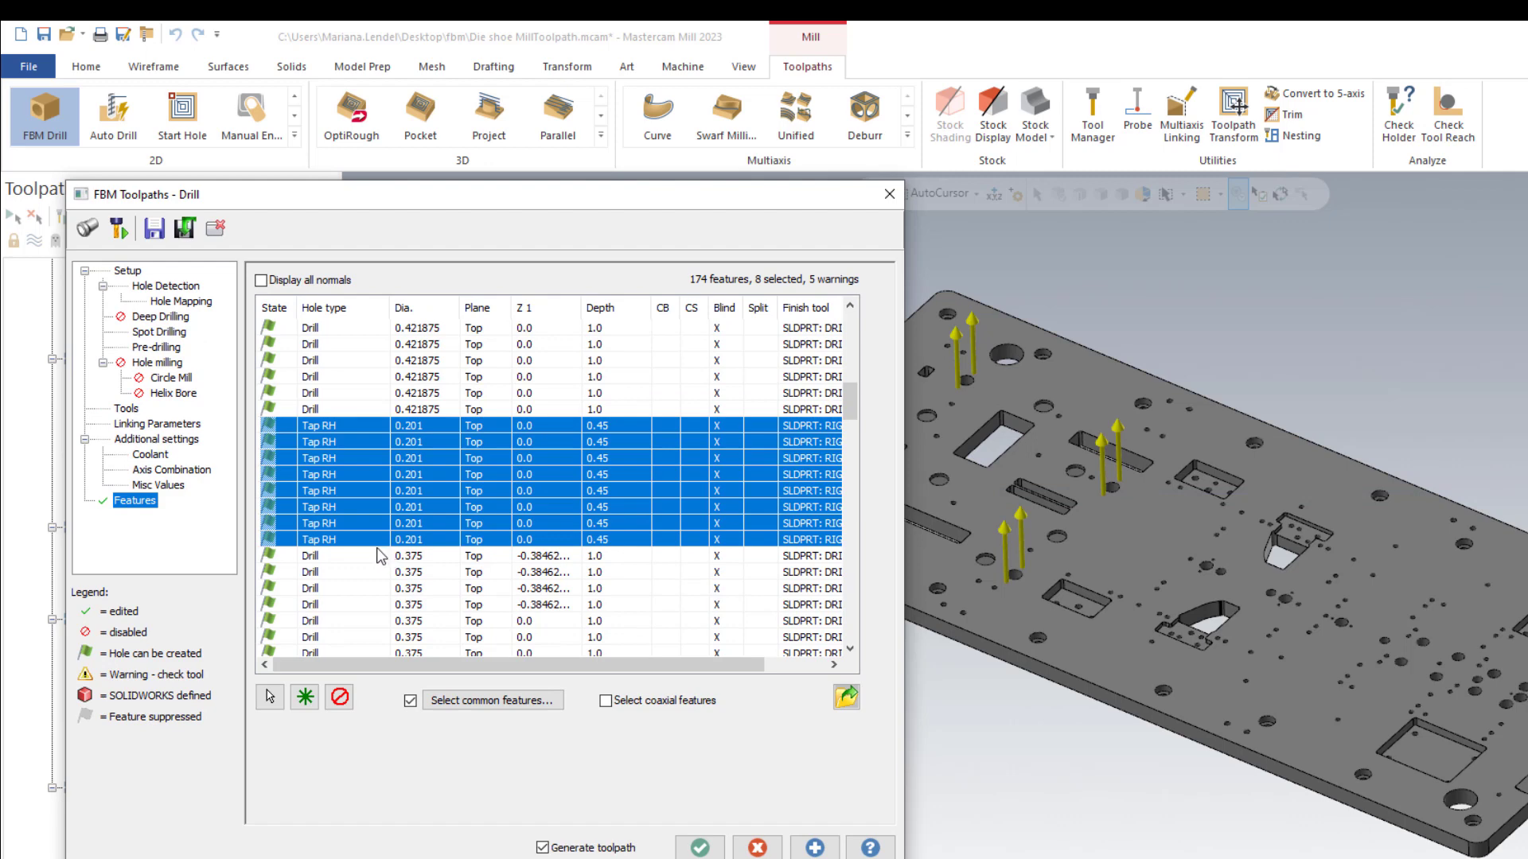
Generate the FBM Drill toolpaths and play all 105 operations in Mastercam Simulator
left_click(700, 848)
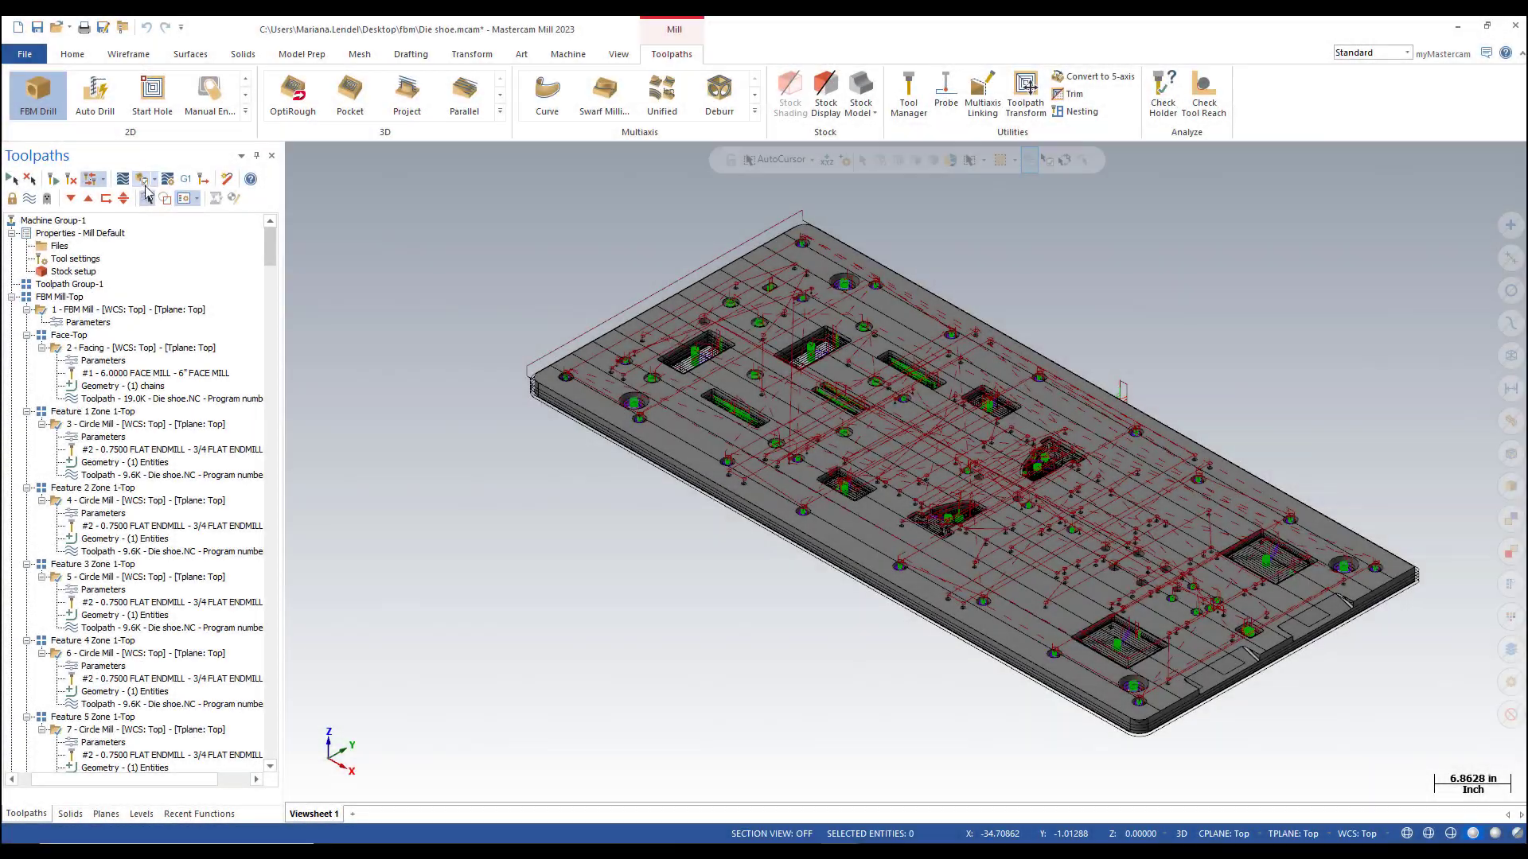
left_click(144, 183)
left_click(655, 756)
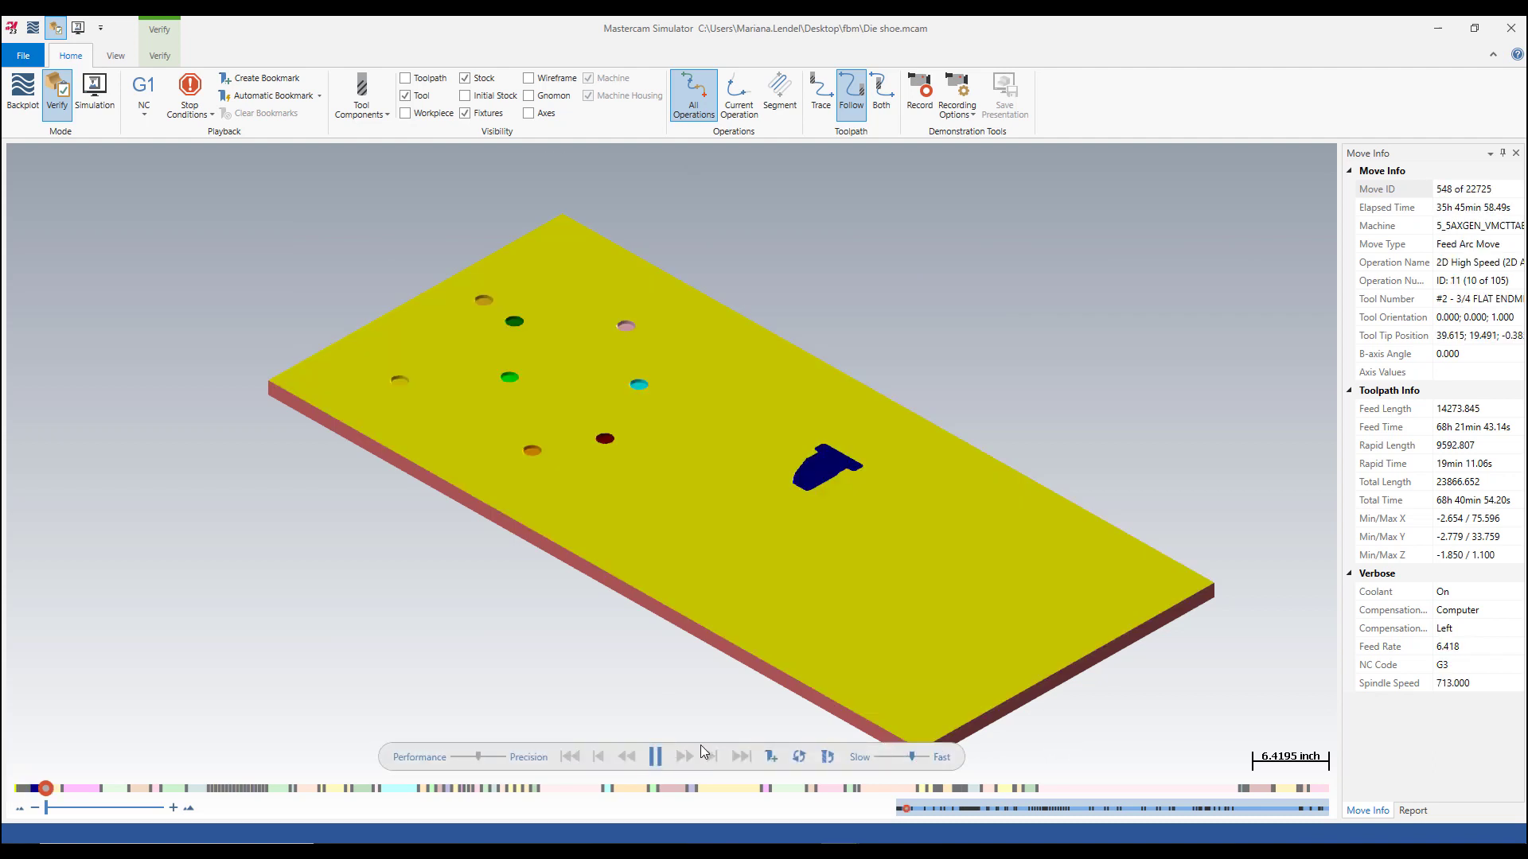